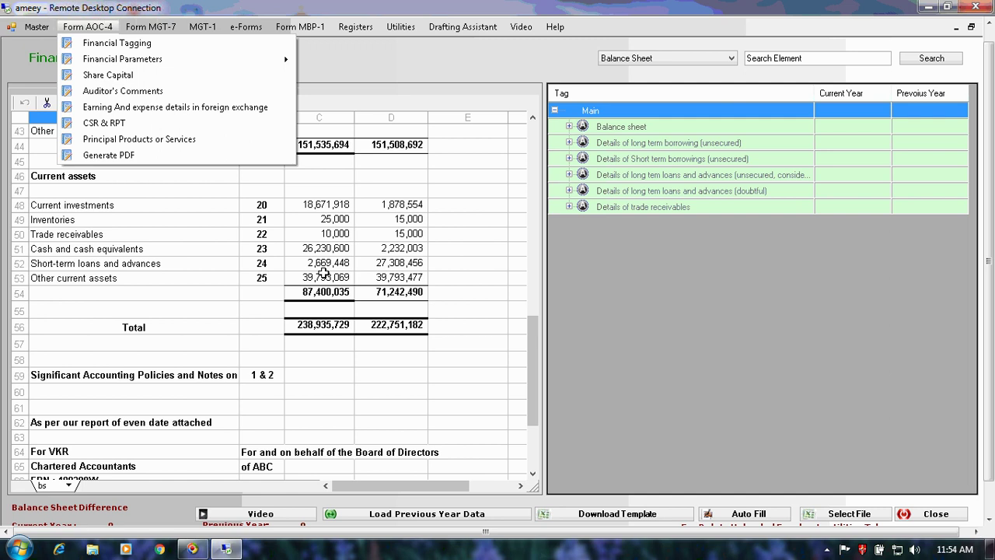
Look over the uploaded workbook's worksheet list and the bs balance sheet back to its beginning.
{"action": "left_click", "coordinate": [316, 250]}
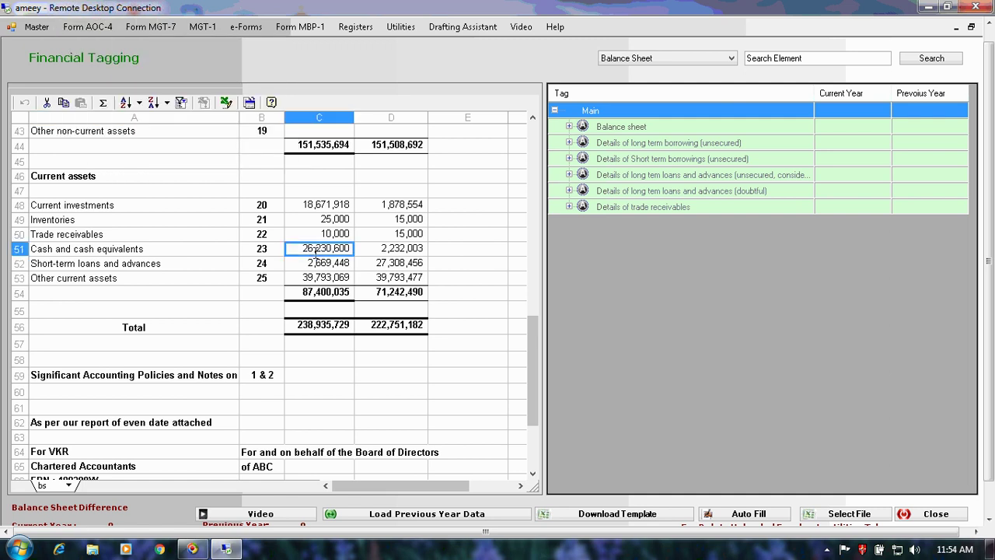
{"action": "left_click", "coordinate": [68, 486]}
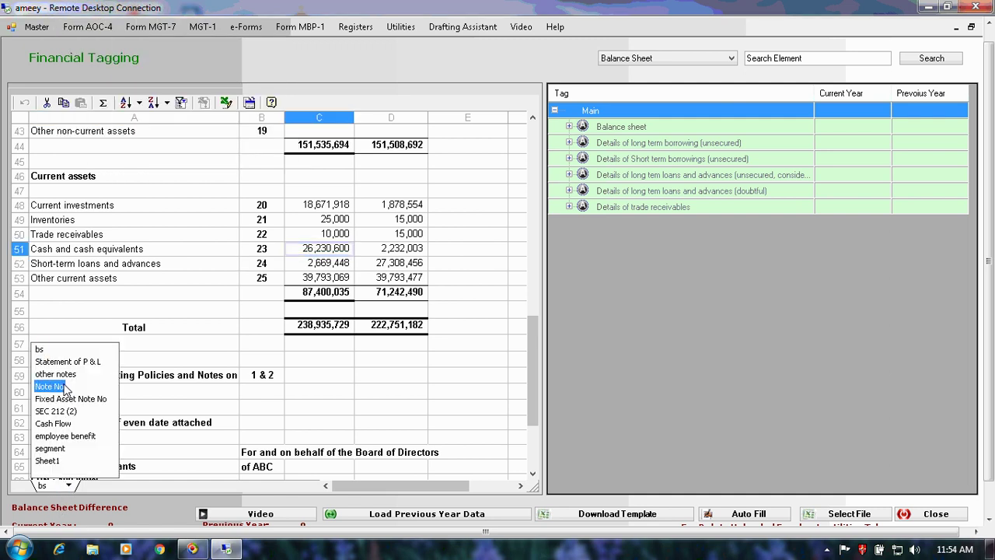
{"action": "left_click", "coordinate": [174, 347]}
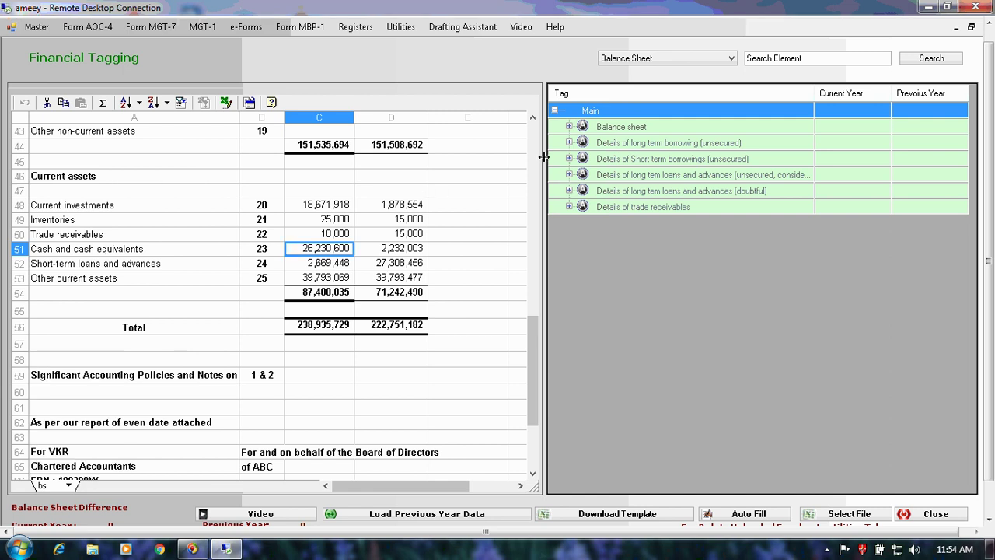
{"action": "left_click", "coordinate": [534, 119]}
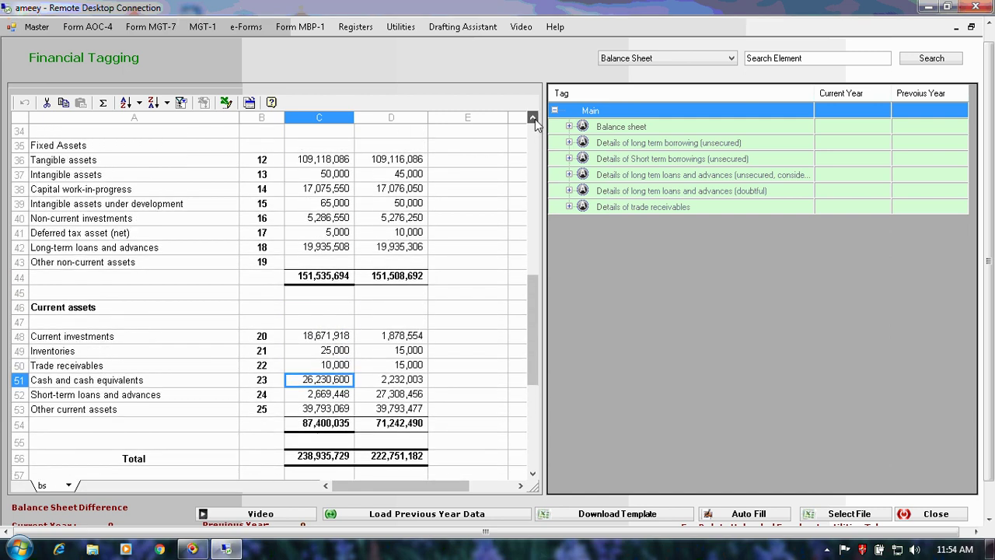
{"action": "left_click_drag", "start_coordinate": [533, 119], "coordinate": [534, 121]}
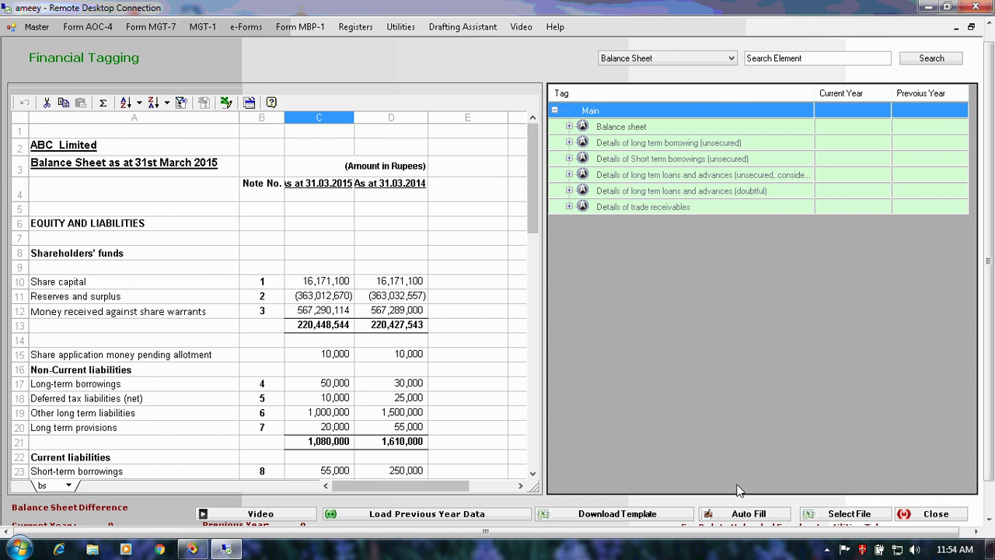
Open the file chooser for importing an Excel file and close it without choosing a file.
{"action": "left_click", "coordinate": [830, 519]}
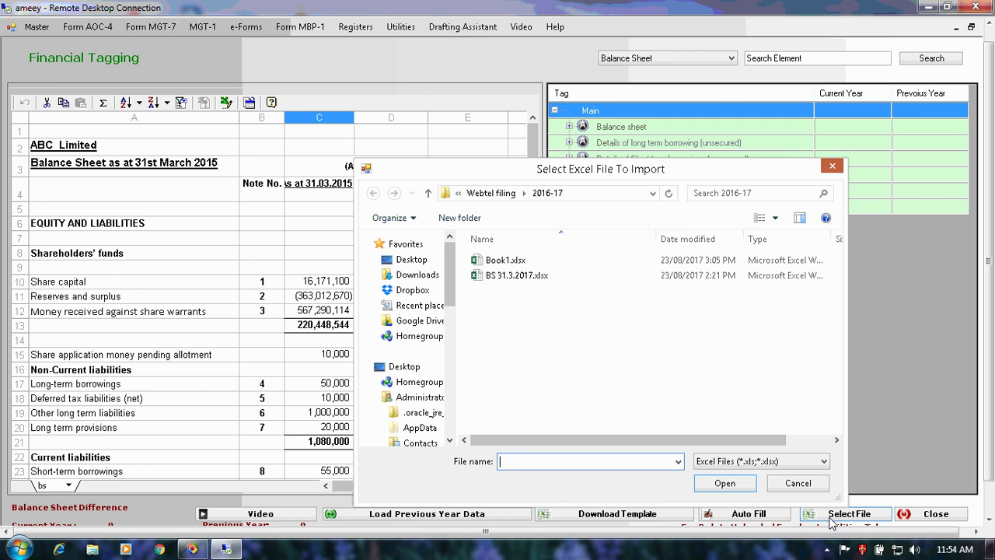
{"action": "left_click", "coordinate": [832, 167]}
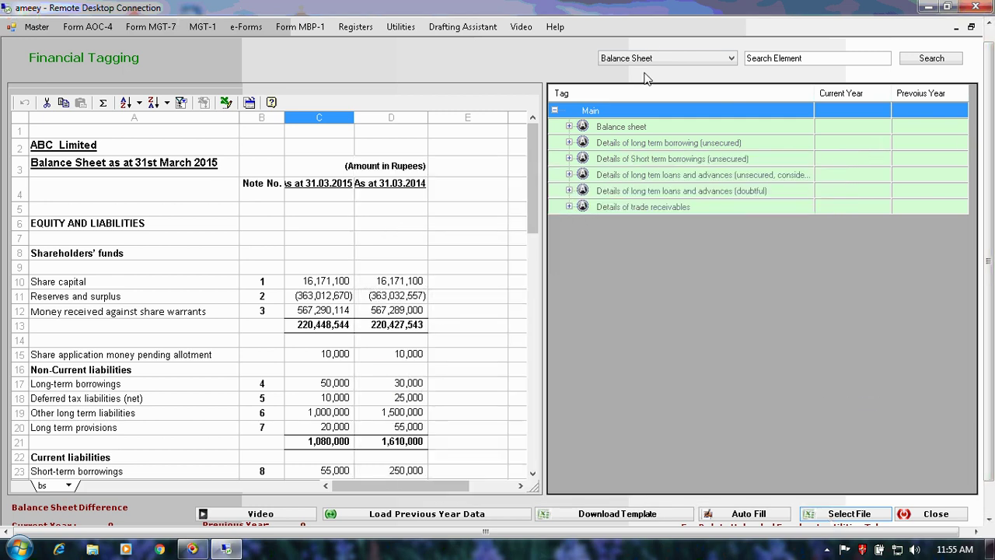
Fully expand the Balance sheet tag tree to show its equity, liabilities and assets elements.
{"action": "left_click", "coordinate": [569, 126]}
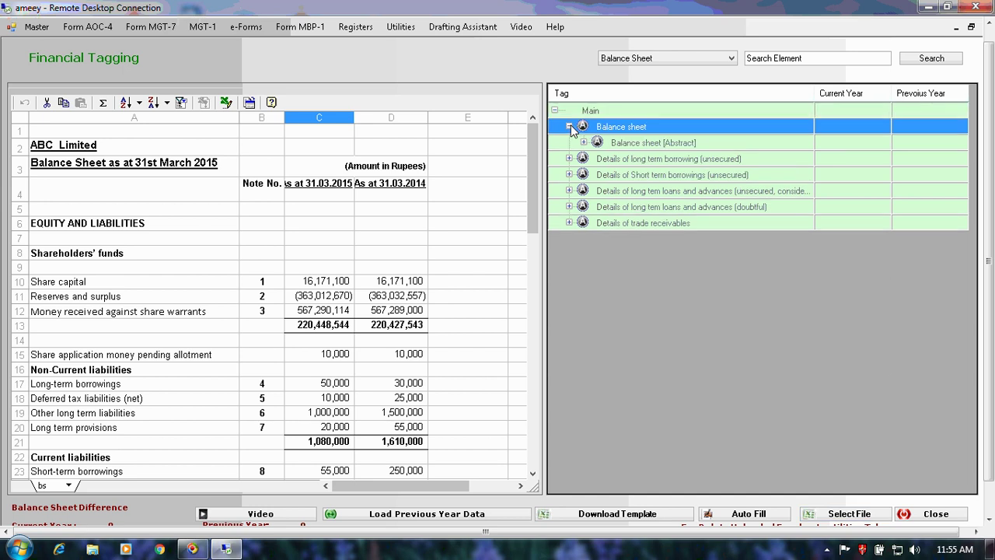
{"action": "right_click", "coordinate": [572, 131]}
{"action": "left_click", "coordinate": [586, 134]}
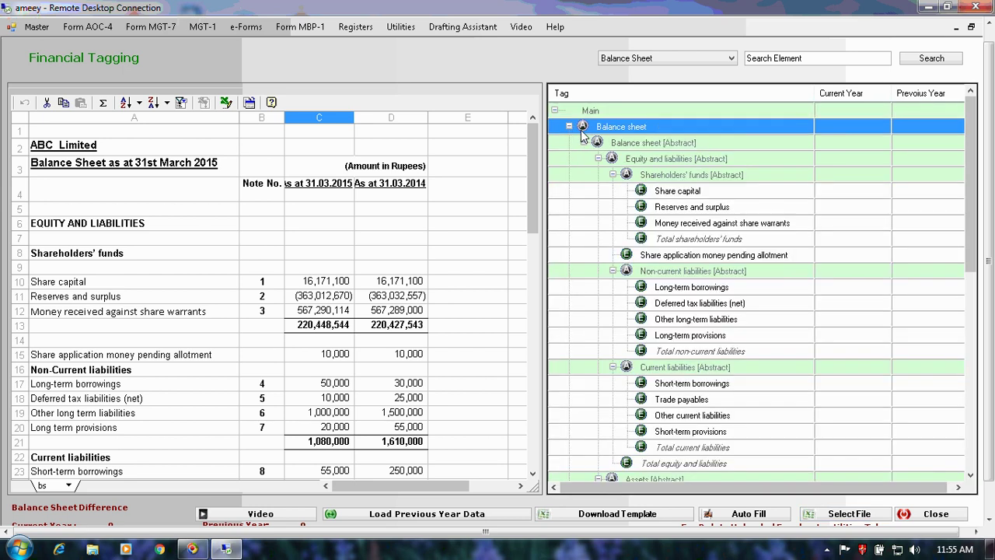
Auto-fill the balance sheet tags using column 3 (C) for the current year figures, and accept the save notice.
{"action": "left_click", "coordinate": [331, 281]}
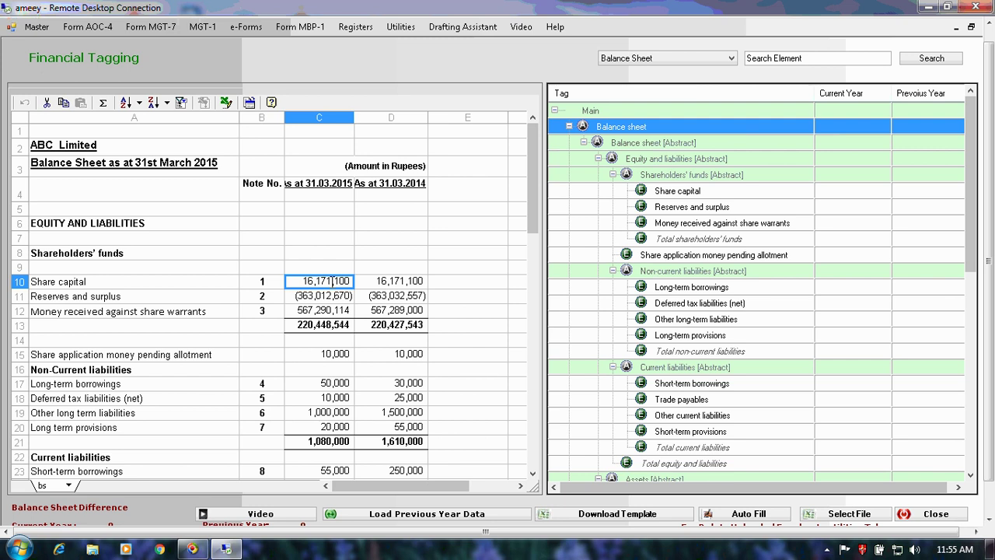
{"action": "left_click", "coordinate": [727, 515]}
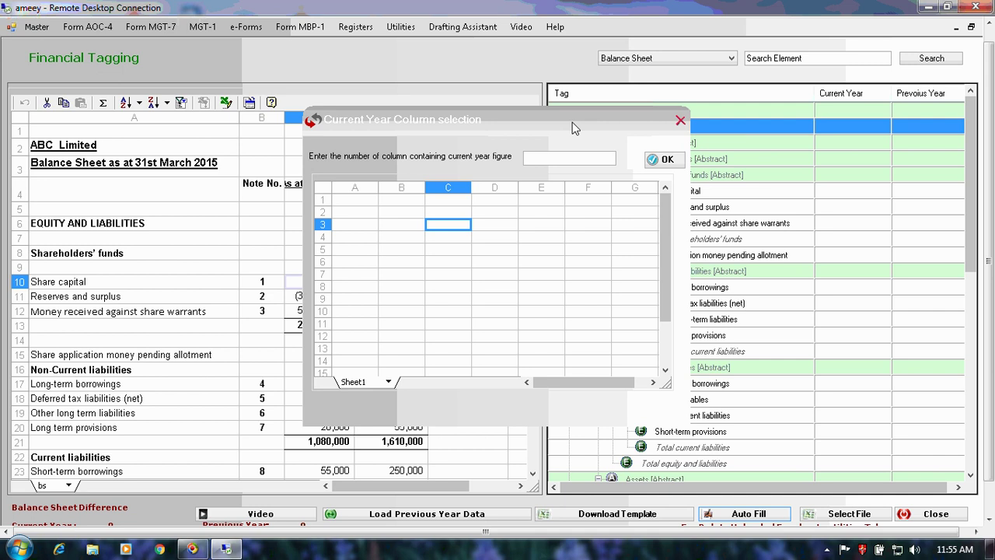
{"action": "left_click_drag", "start_coordinate": [582, 122], "coordinate": [729, 133]}
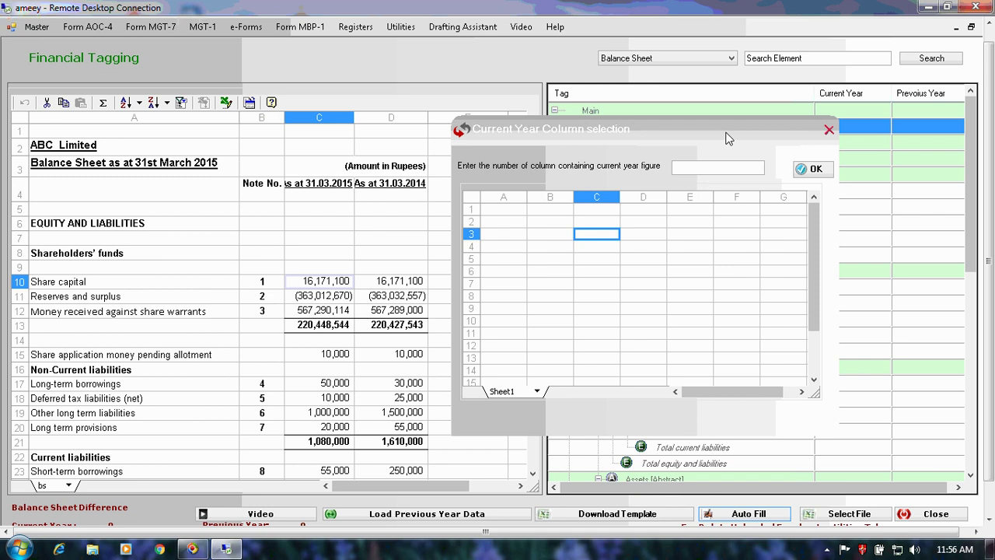
{"action": "left_click", "coordinate": [694, 169]}
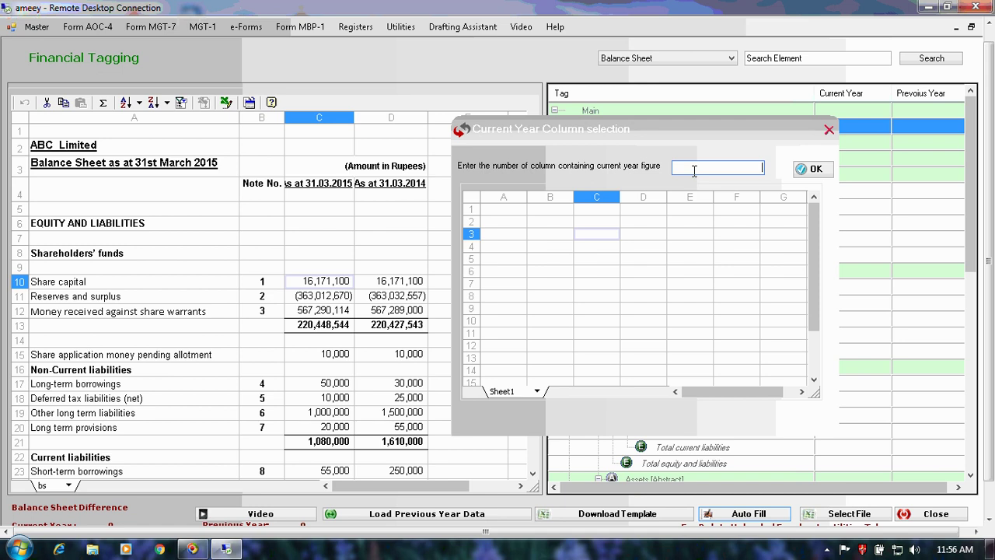
{"action": "type", "text": "3"}
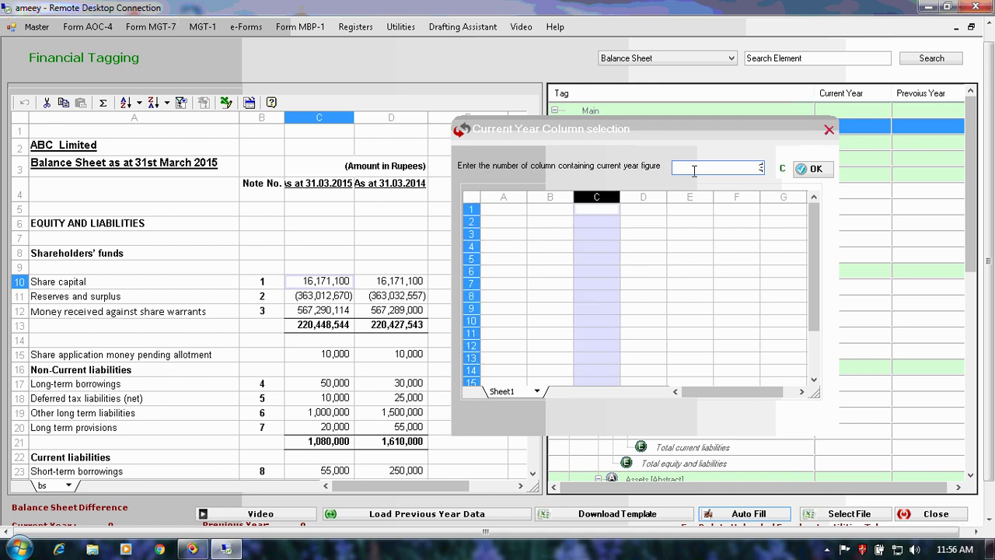
{"action": "left_click", "coordinate": [815, 168]}
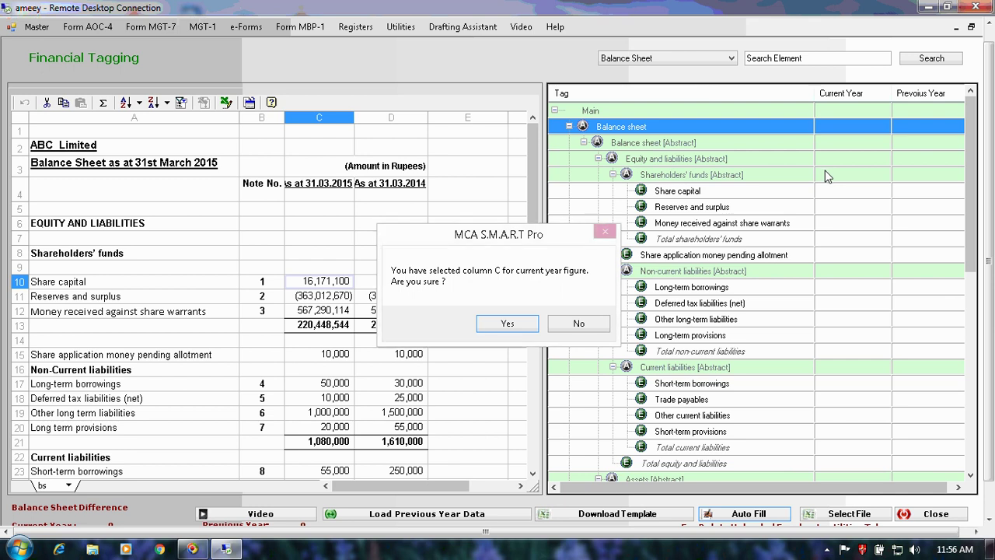
{"action": "left_click", "coordinate": [513, 326]}
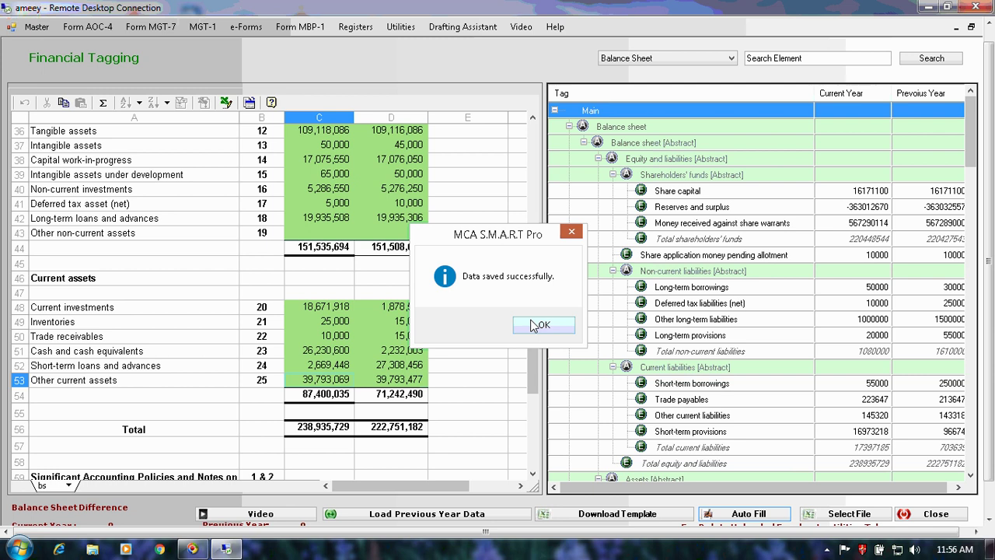
{"action": "left_click", "coordinate": [537, 325]}
Examine the tagged figures in the bs sheet from Current assets back to its beginning.
{"action": "left_click", "coordinate": [533, 119]}
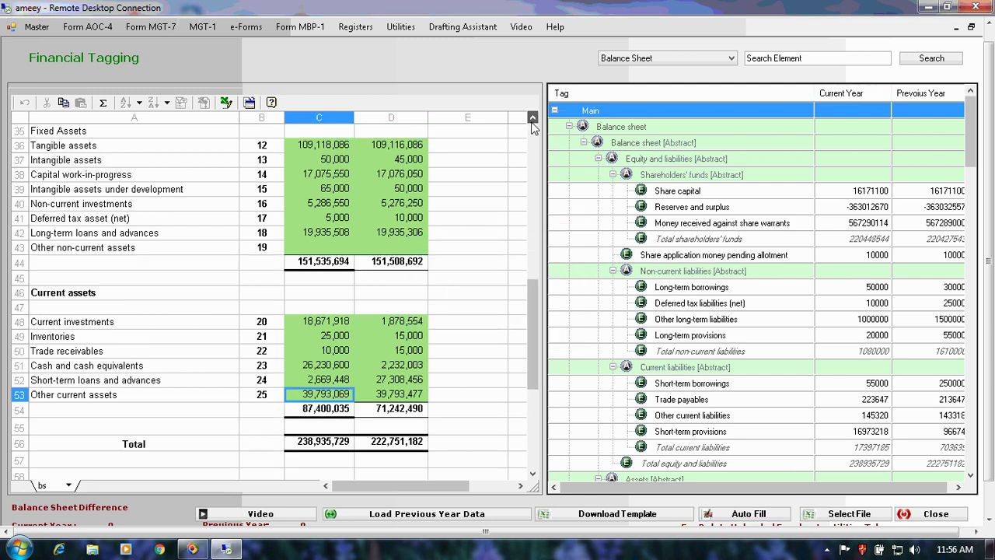
{"action": "left_click", "coordinate": [532, 119]}
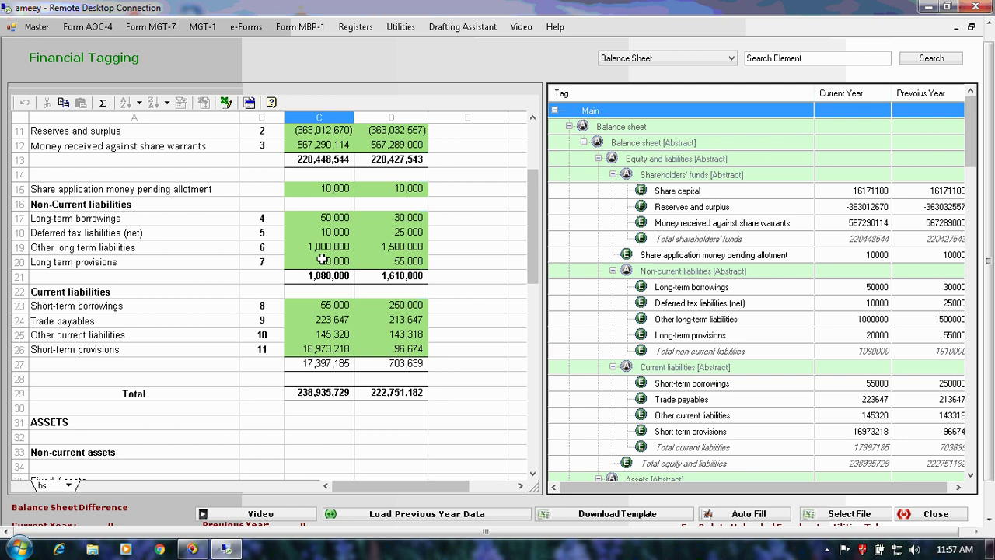
{"action": "left_click", "coordinate": [532, 119]}
{"action": "left_click", "coordinate": [533, 118]}
{"action": "left_click", "coordinate": [533, 118]}
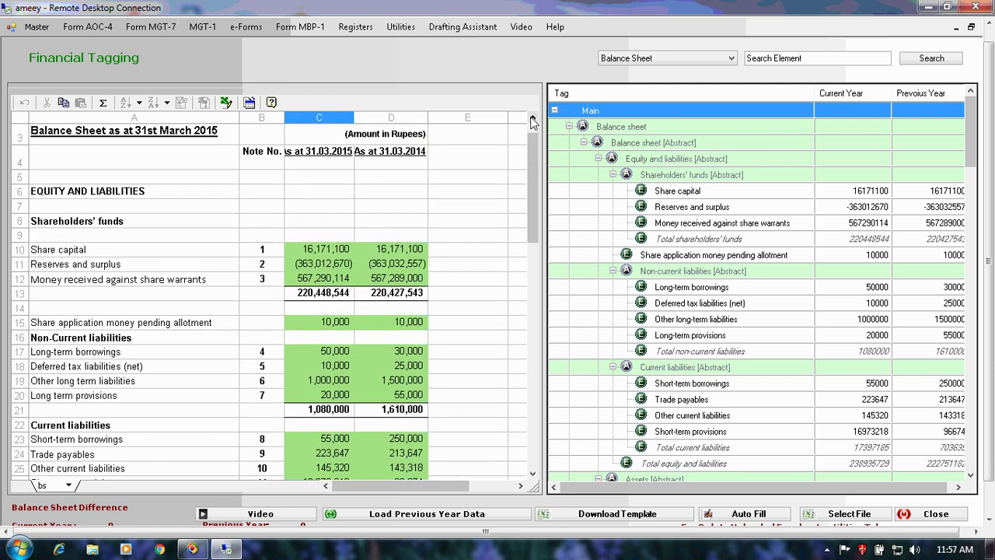
{"action": "left_click", "coordinate": [533, 118]}
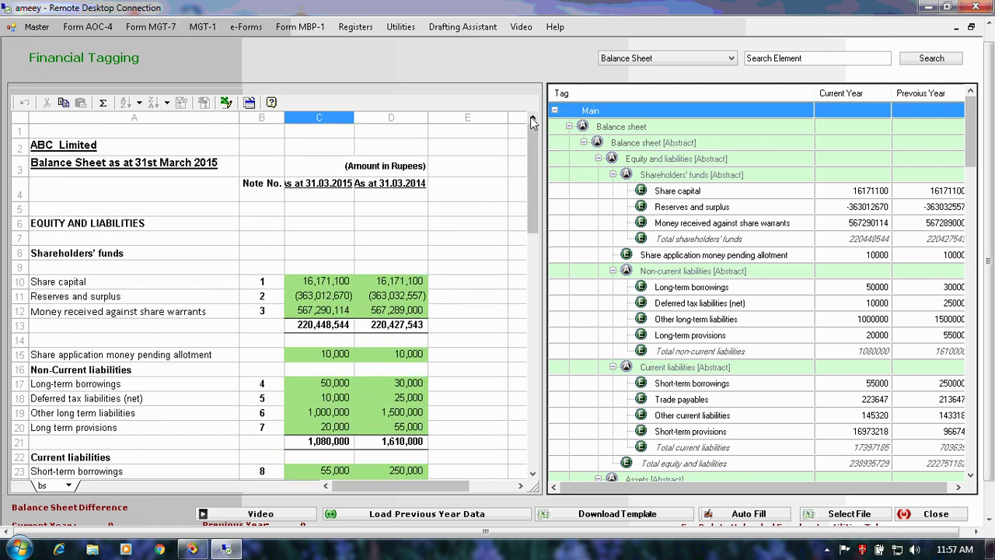
Show the Statement of P & L worksheet from its beginning together with the Profit and loss tag list.
{"action": "left_click", "coordinate": [72, 486]}
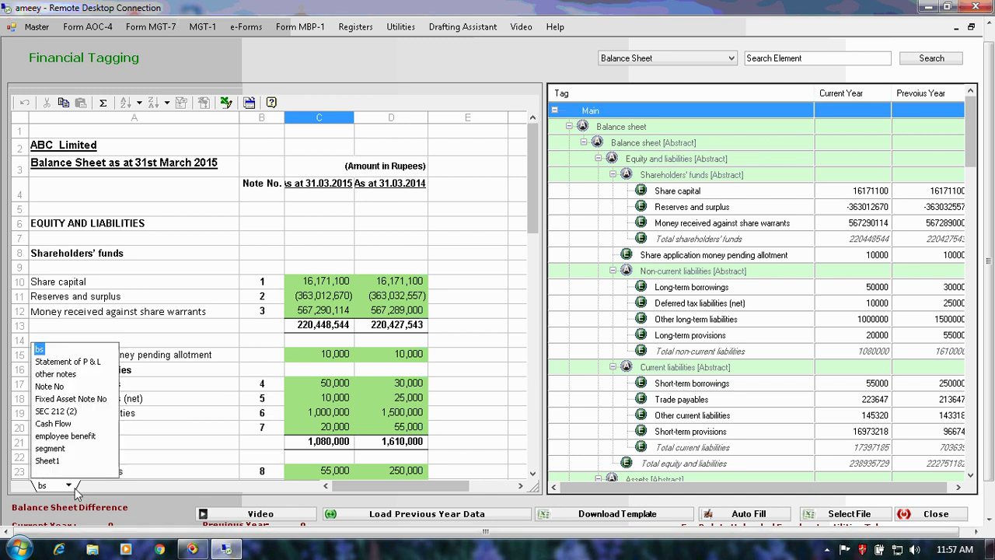
{"action": "left_click", "coordinate": [82, 362]}
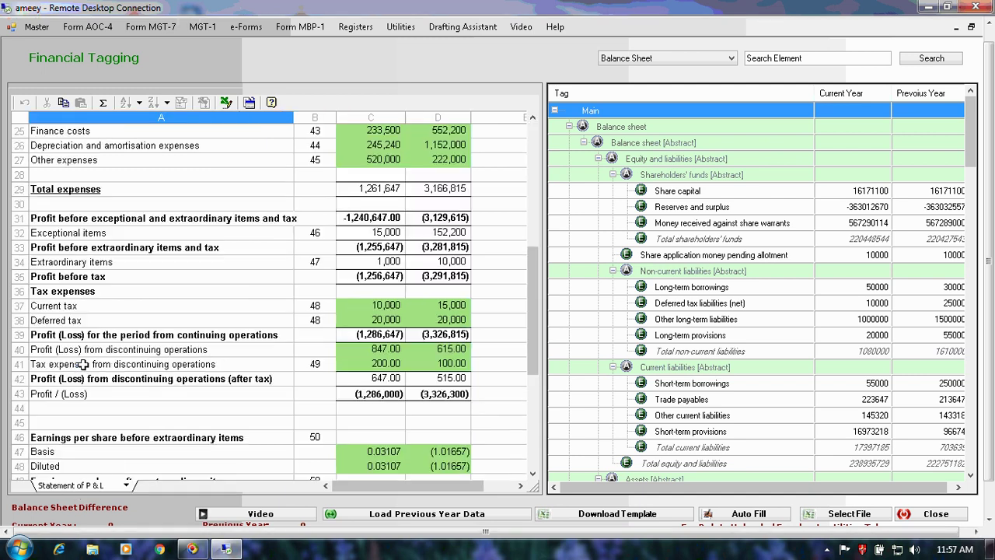
{"action": "left_click", "coordinate": [375, 144]}
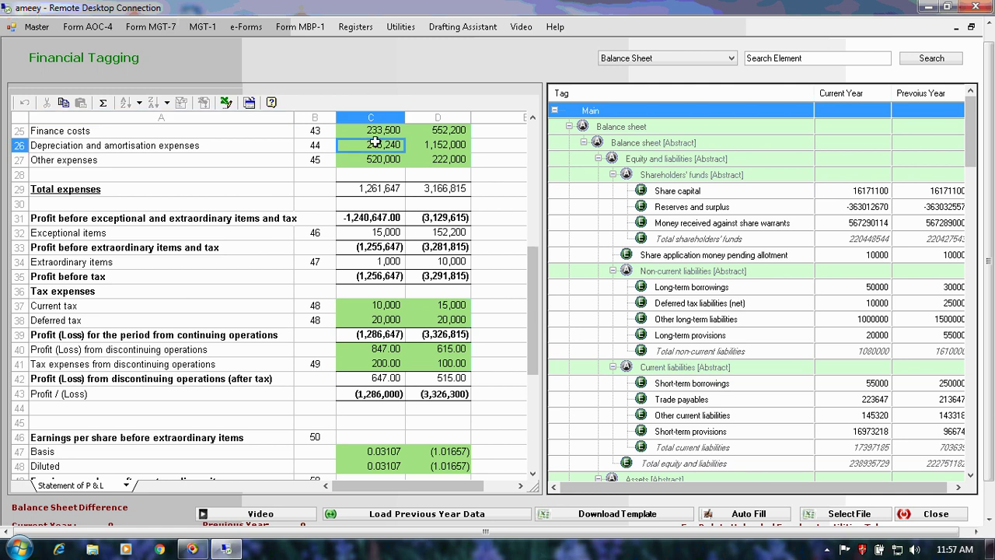
{"action": "key", "text": "ctrl+Up"}
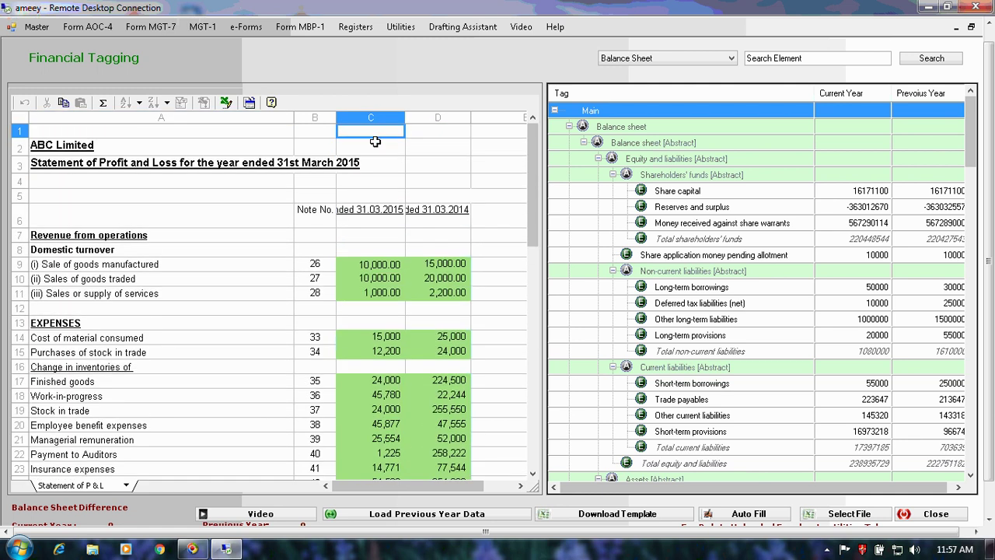
{"action": "left_click", "coordinate": [658, 58]}
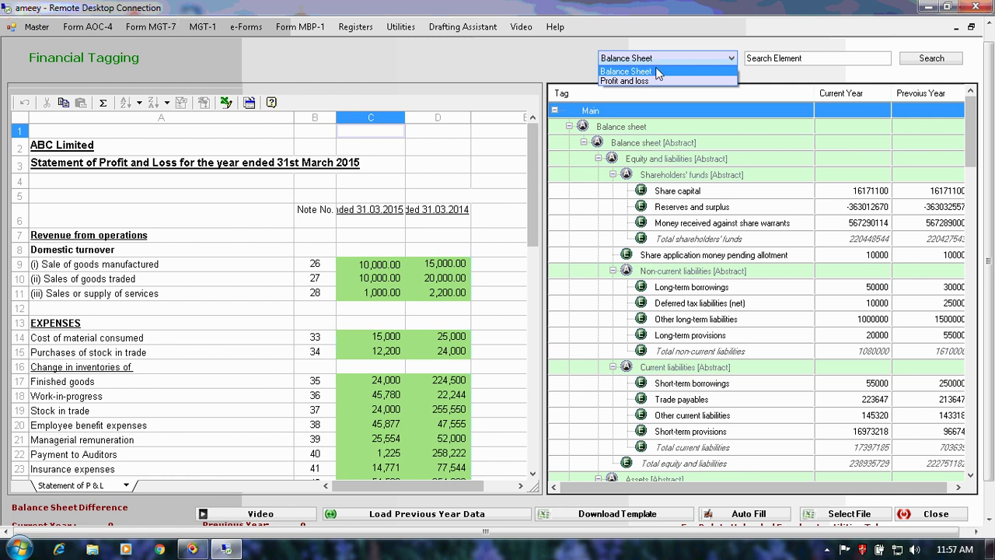
{"action": "left_click", "coordinate": [654, 81]}
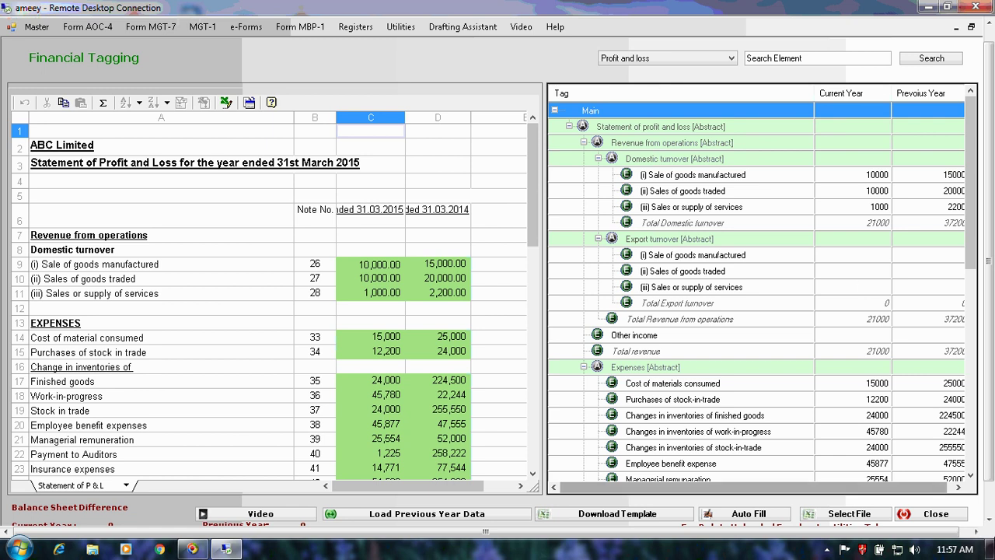
Download the Excel template for the balance sheet and profit and loss, and view it maximized in Excel.
{"action": "left_click", "coordinate": [990, 519]}
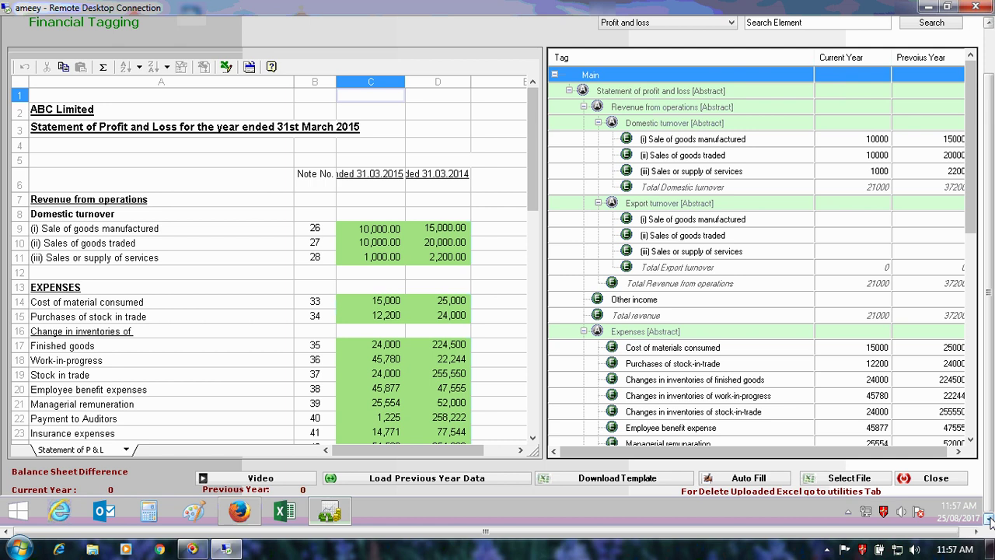
{"action": "left_click", "coordinate": [662, 483]}
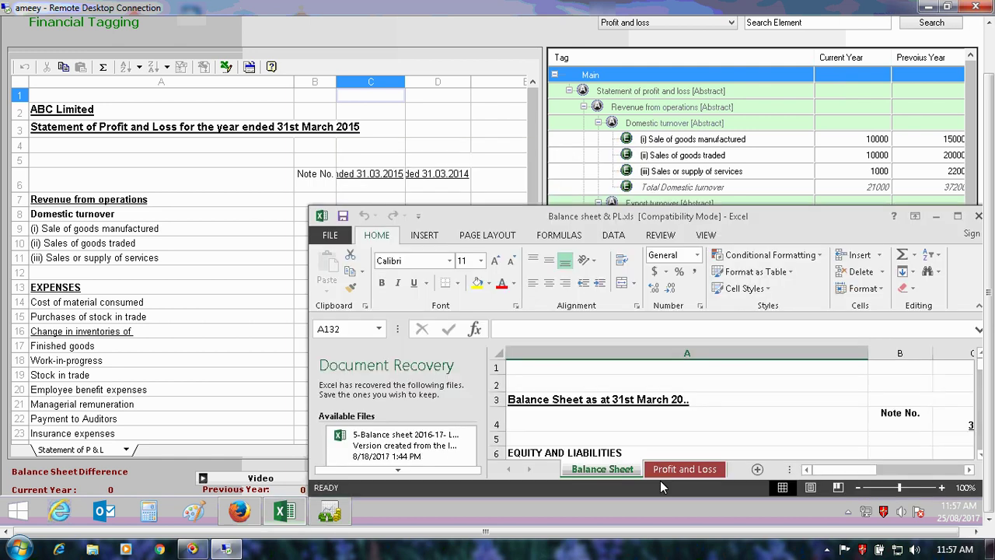
{"action": "left_click", "coordinate": [958, 215]}
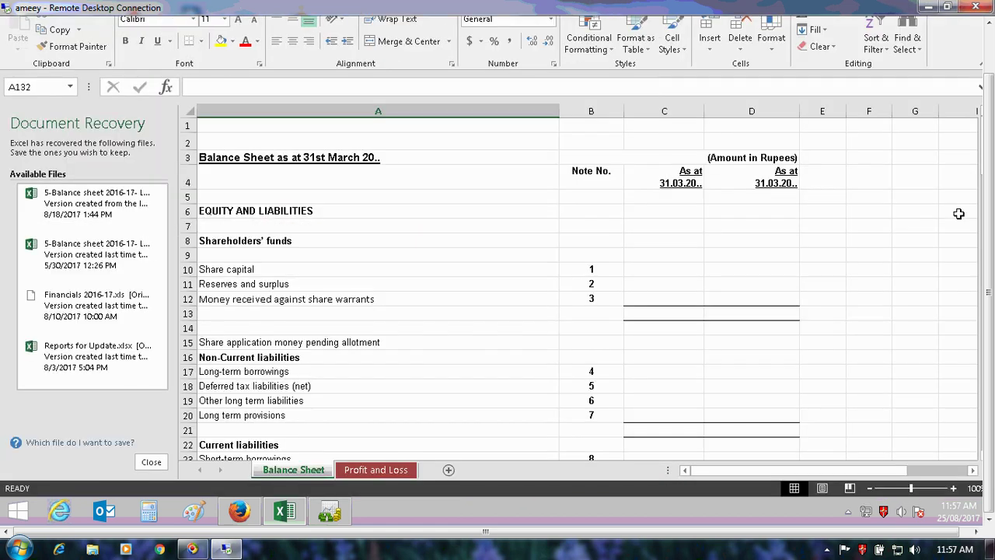
{"action": "left_click", "coordinate": [989, 25]}
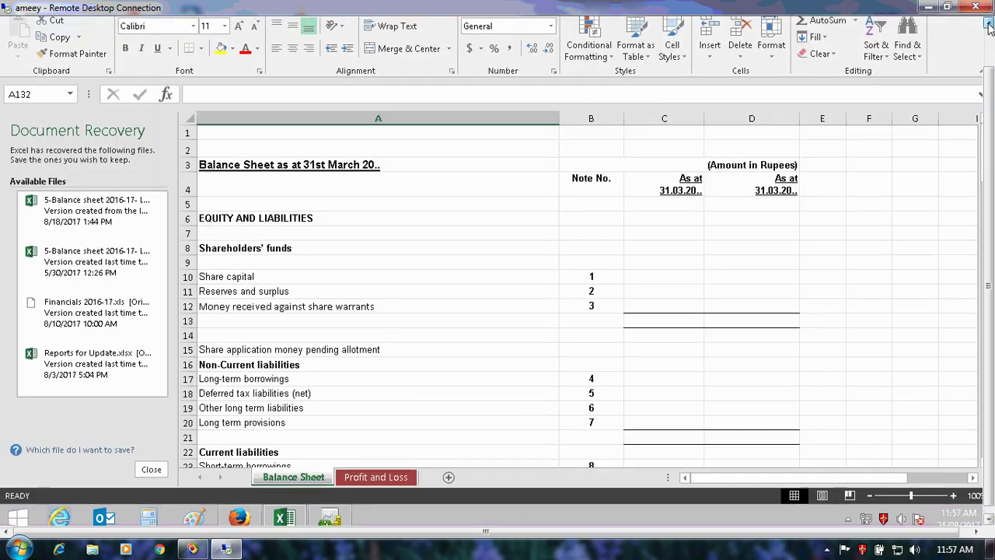
{"action": "left_click", "coordinate": [989, 24]}
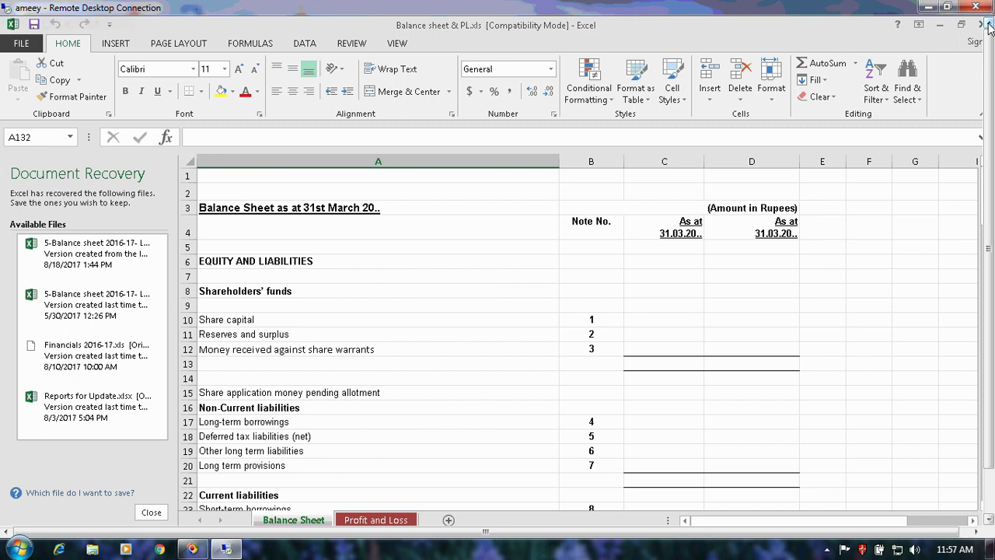
Close the Excel template, keeping the recovered files available for the next Excel start.
{"action": "left_click", "coordinate": [982, 25]}
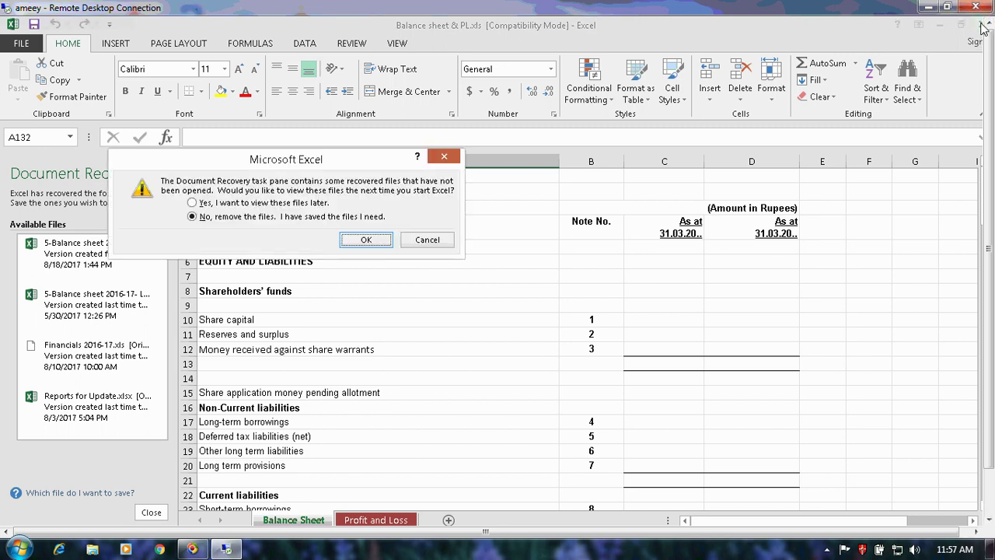
{"action": "left_click", "coordinate": [206, 203]}
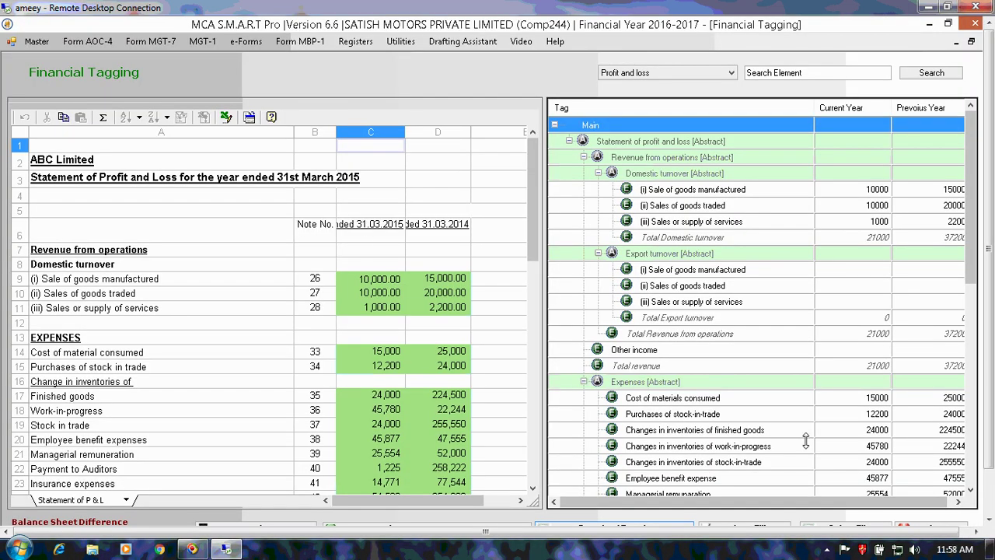
Set the current-year amount of the Domestic turnover tag "(iii) Sales or supply of services" to 1200 and select its matching worksheet cell.
{"action": "left_click", "coordinate": [989, 517]}
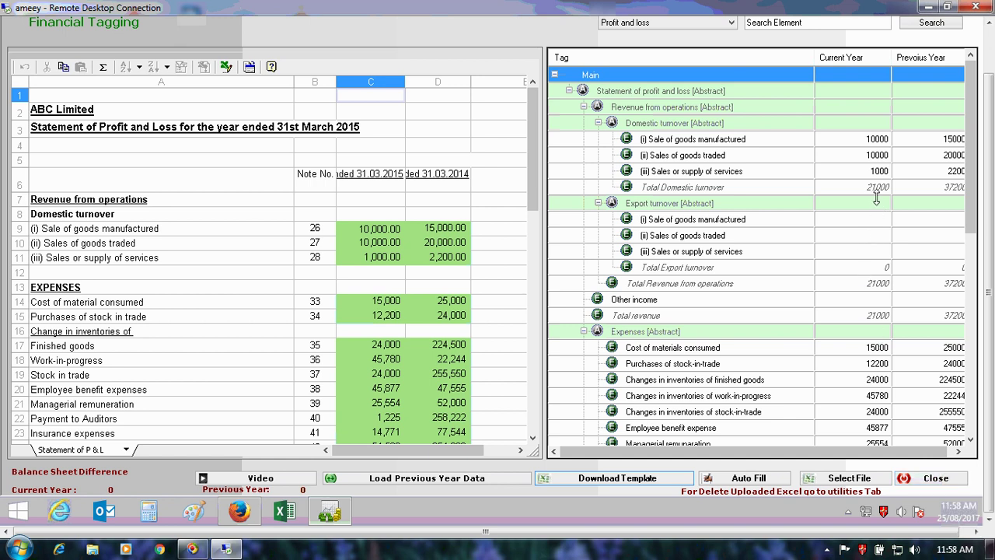
{"action": "left_click", "coordinate": [879, 173]}
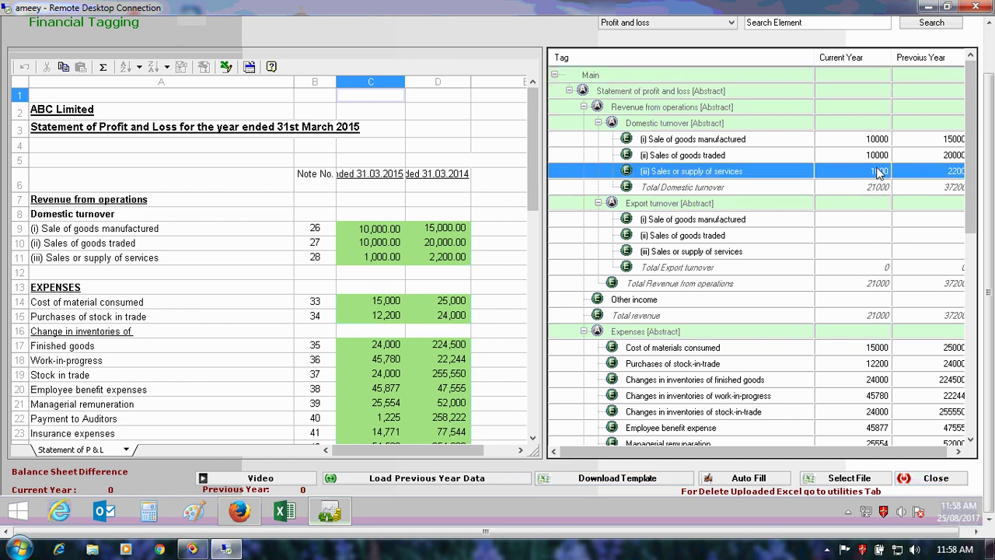
{"action": "left_click", "coordinate": [879, 171]}
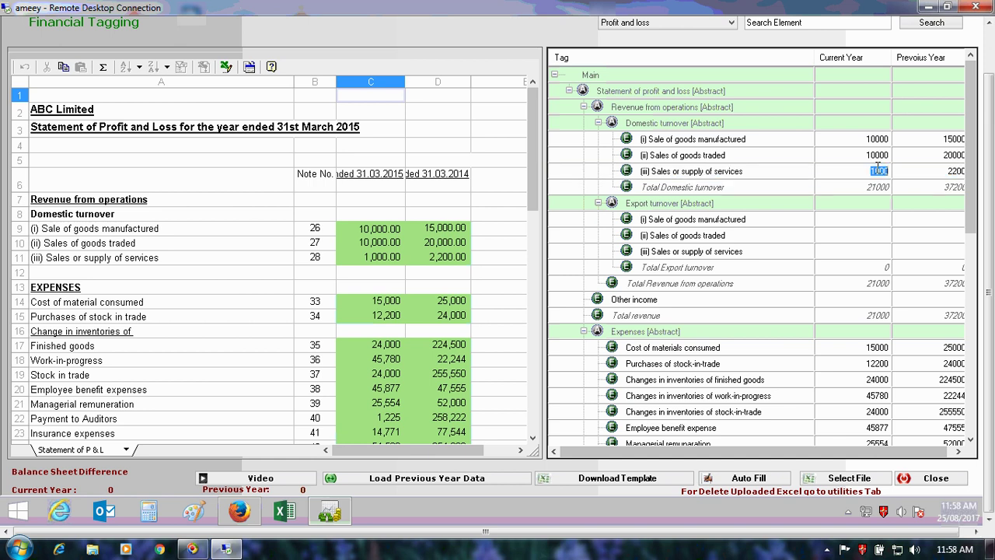
{"action": "left_click", "coordinate": [878, 169]}
{"action": "type", "text": "2"}
{"action": "left_click", "coordinate": [867, 221]}
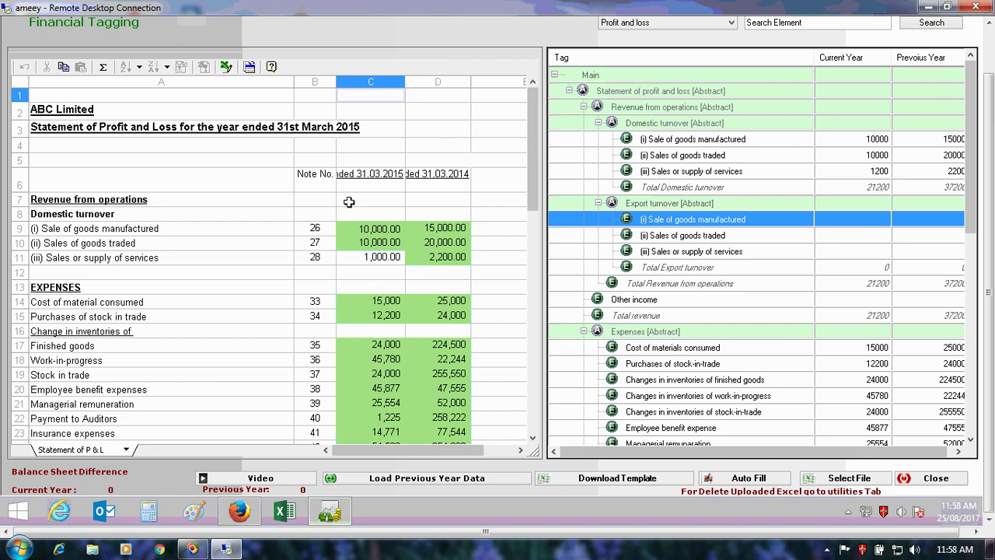
{"action": "left_click", "coordinate": [350, 262]}
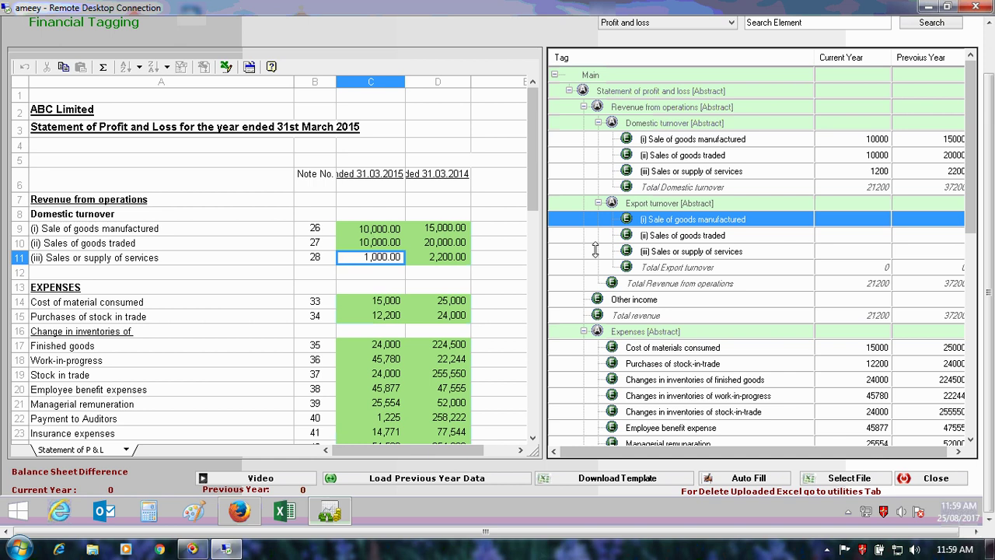
Close Financial Tagging and open the balance sheet Financial Parameters for AOC-4 in Normal format.
{"action": "left_click", "coordinate": [936, 478]}
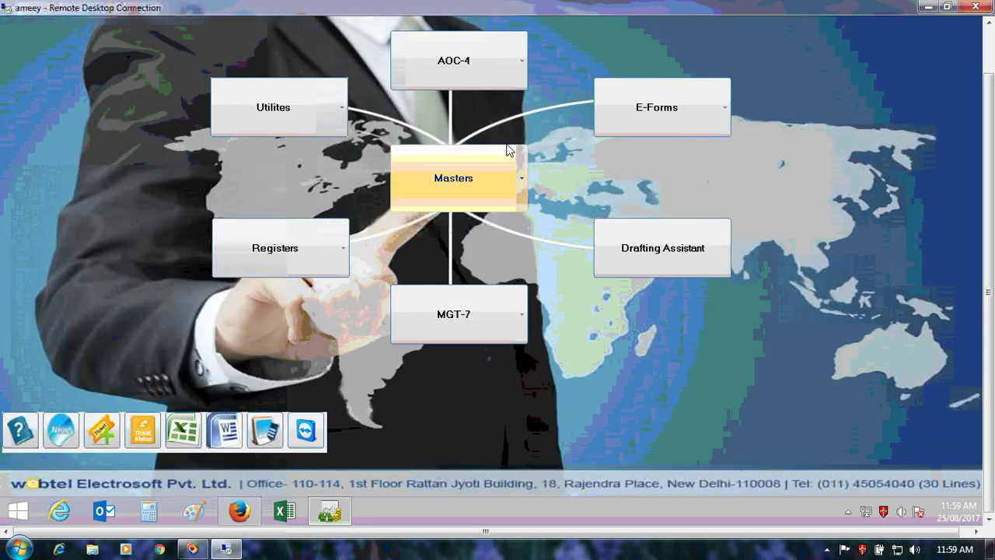
{"action": "left_click", "coordinate": [519, 78]}
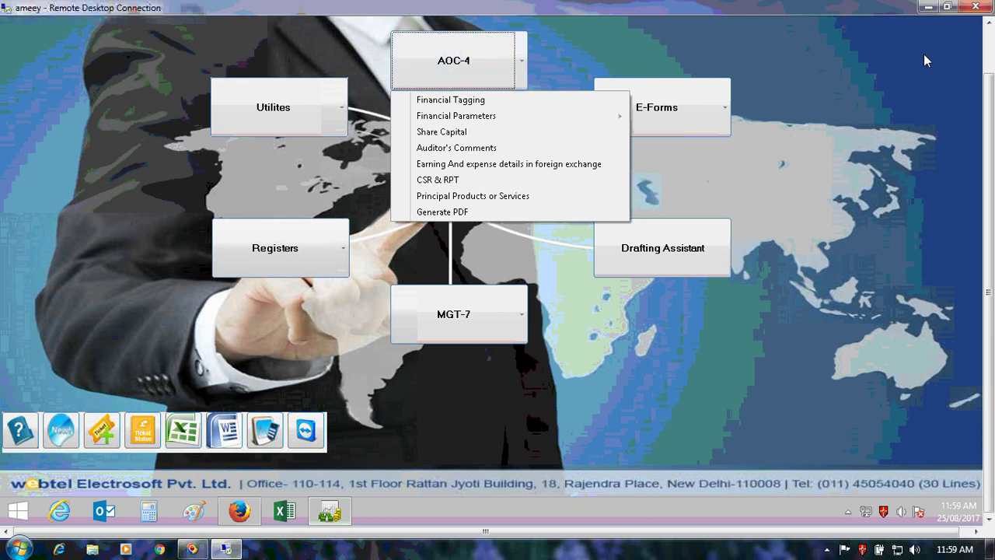
{"action": "left_click", "coordinate": [988, 24]}
{"action": "left_click", "coordinate": [988, 27]}
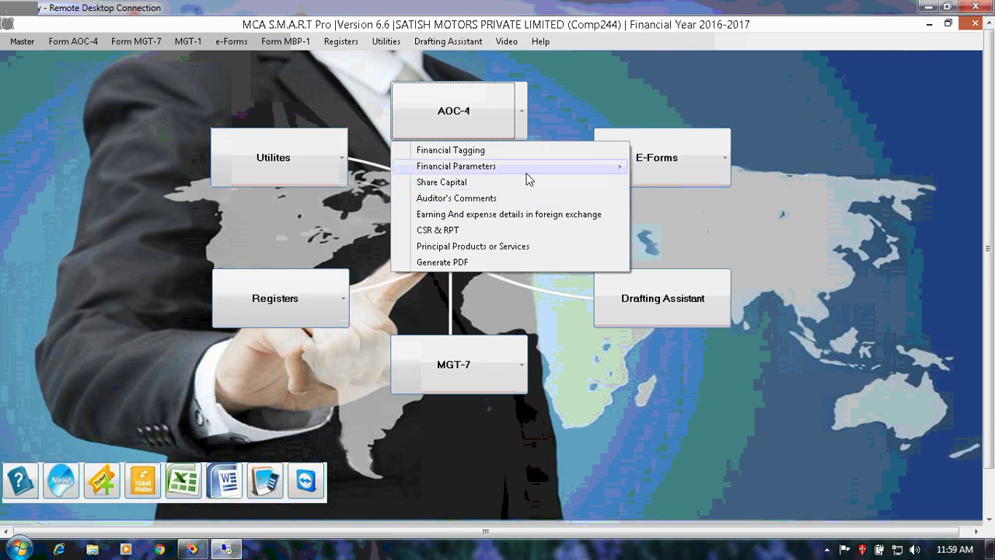
{"action": "mouse_move", "coordinate": [526, 169]}
{"action": "left_click", "coordinate": [670, 166]}
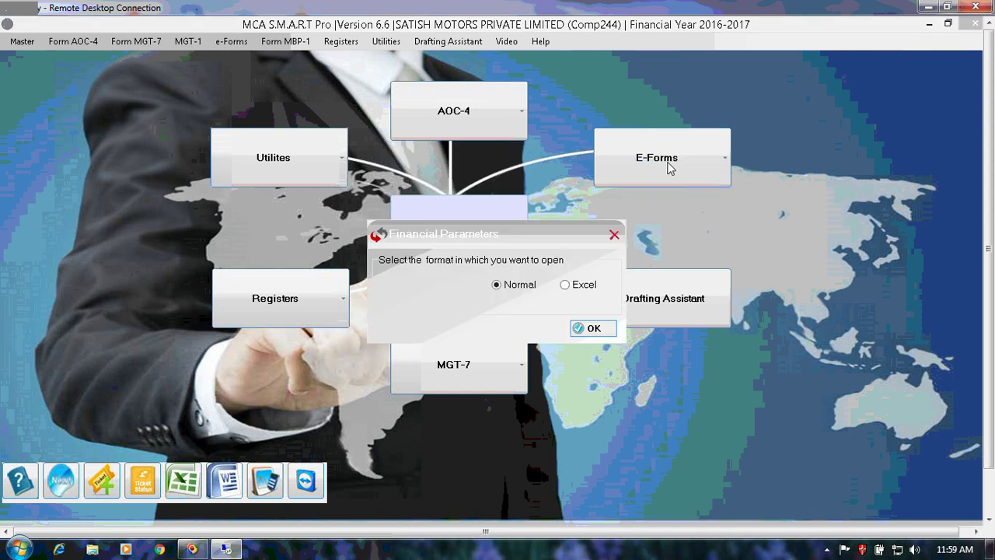
{"action": "left_click", "coordinate": [591, 328]}
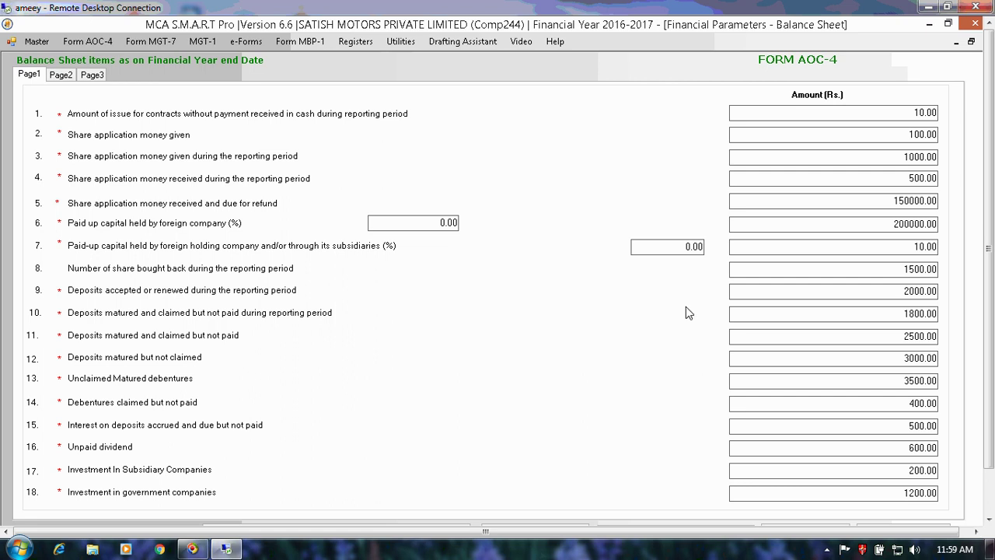
Save the balance sheet financial parameters, choosing to continue past the Secured Loan and Gross fixed assets checks.
{"action": "left_click", "coordinate": [989, 518]}
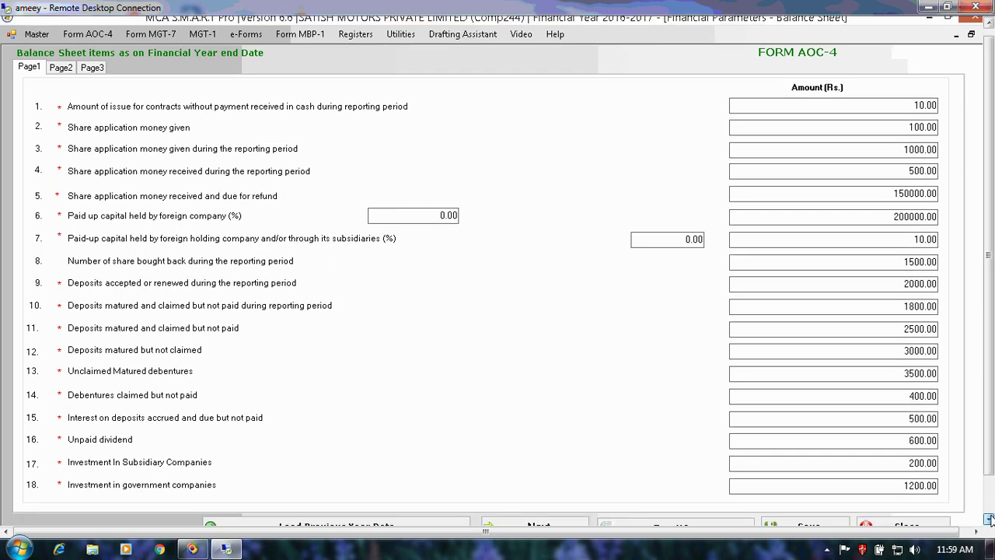
{"action": "left_click", "coordinate": [988, 519]}
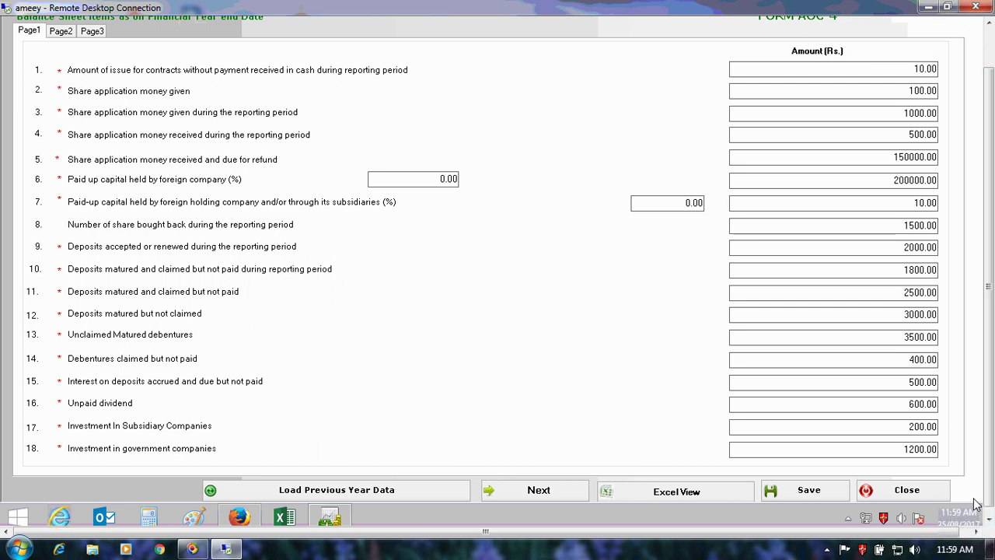
{"action": "left_click", "coordinate": [792, 492]}
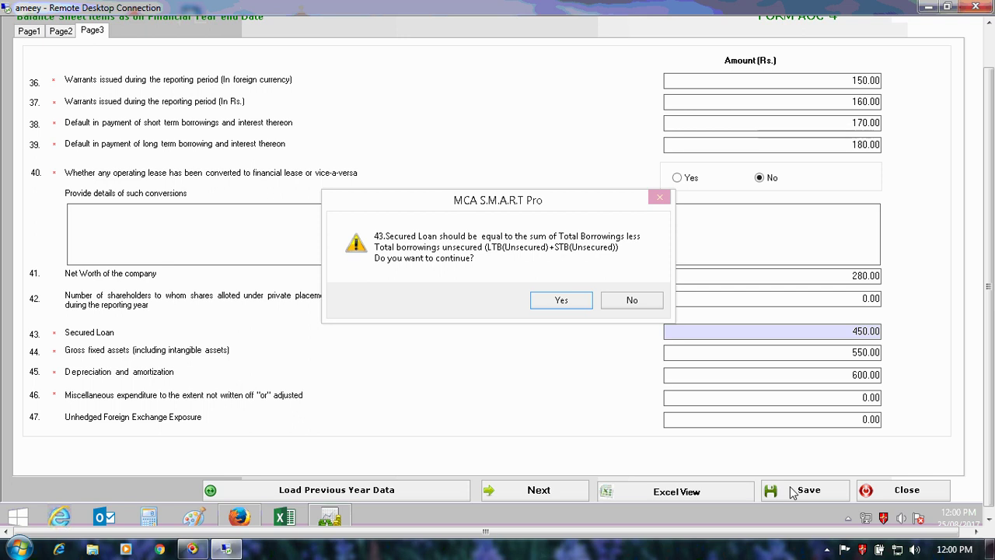
{"action": "left_click", "coordinate": [570, 303]}
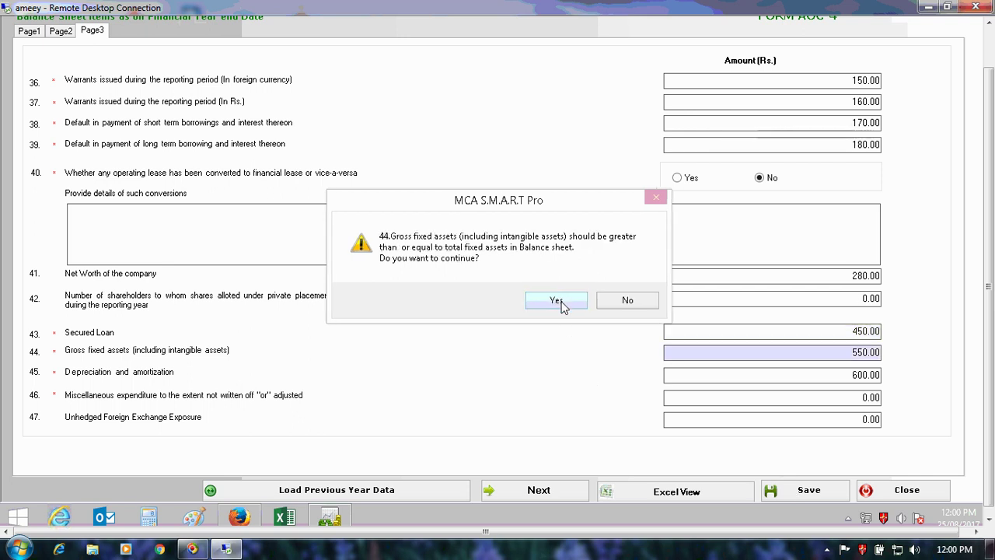
{"action": "left_click", "coordinate": [563, 305]}
{"action": "left_click", "coordinate": [563, 304]}
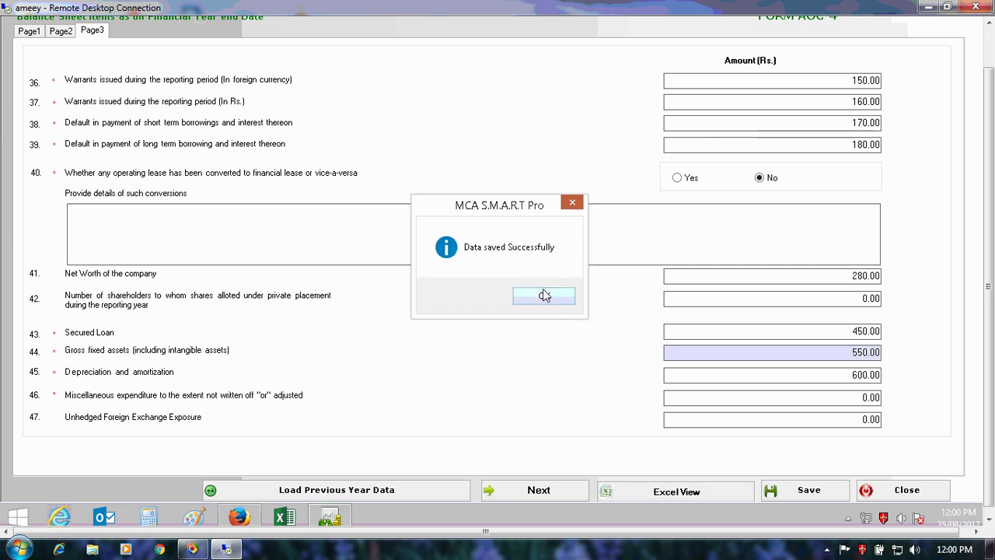
{"action": "left_click", "coordinate": [544, 290]}
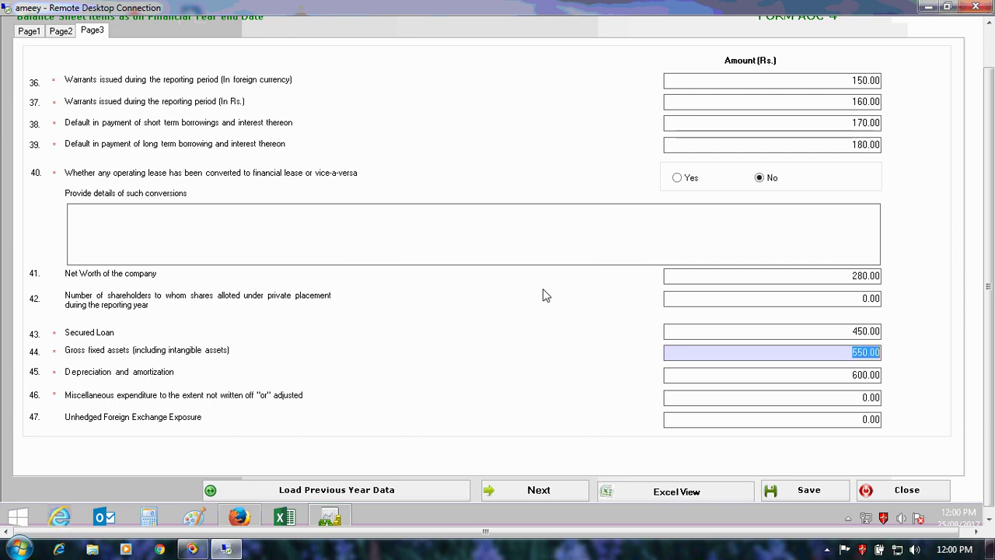
Switch the balance sheet parameters to Excel view and enter =300+400 as the Unpaid dividend amount.
{"action": "left_click", "coordinate": [633, 490]}
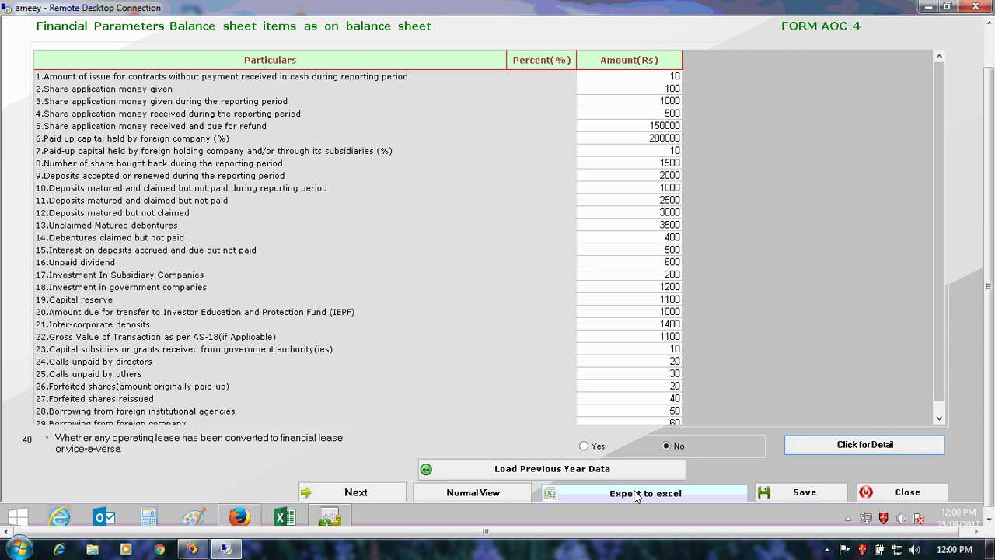
{"action": "left_click", "coordinate": [666, 260]}
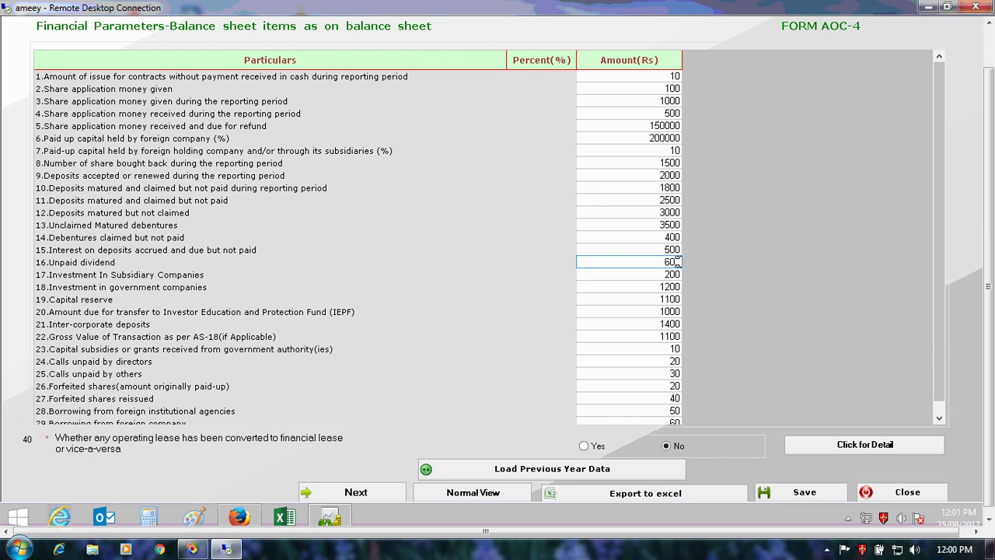
{"action": "key", "text": "BackSpace"}
{"action": "key", "text": "BackSpace"}
{"action": "left_click", "coordinate": [673, 276]}
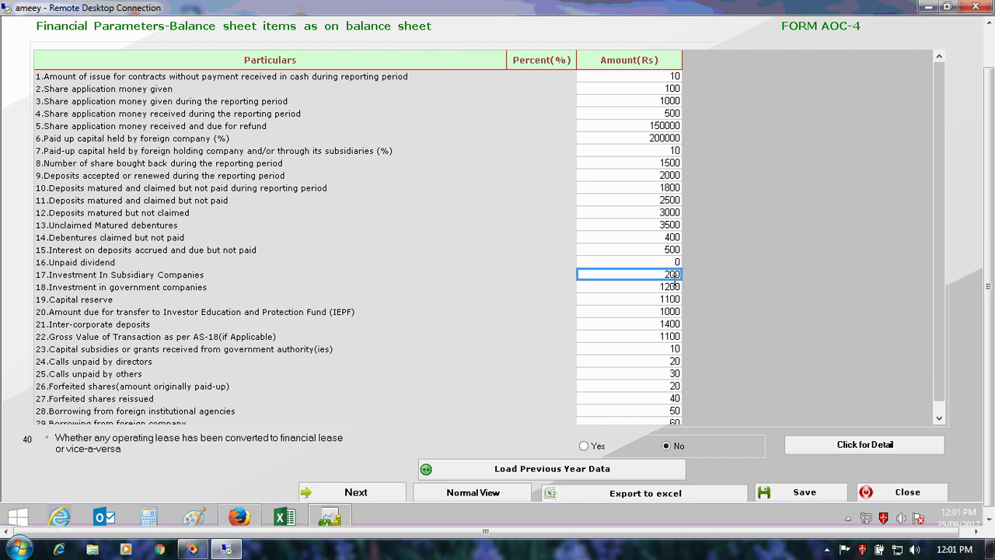
{"action": "left_click", "coordinate": [671, 264]}
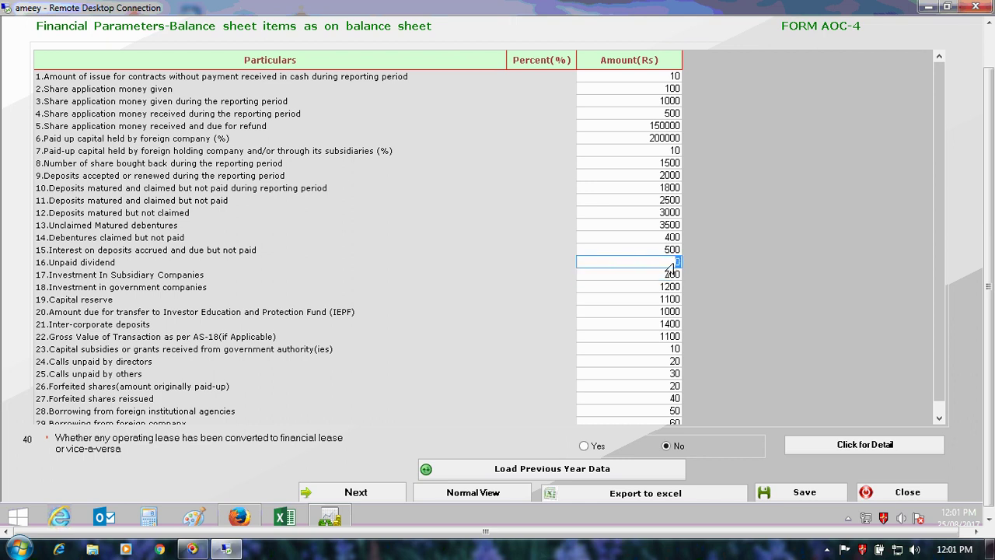
{"action": "key", "text": "BackSpace"}
{"action": "type", "text": "=300+400"}
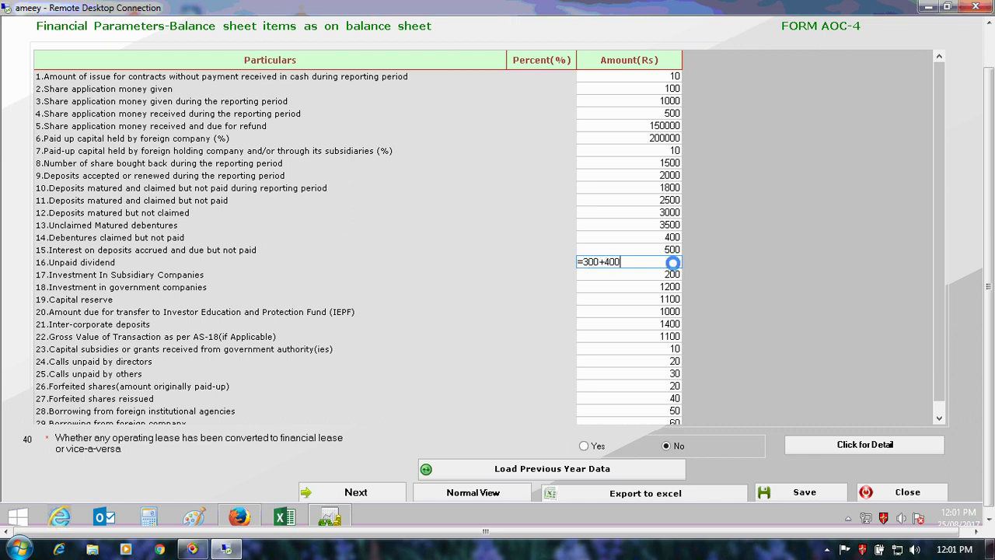
{"action": "key", "text": "Return"}
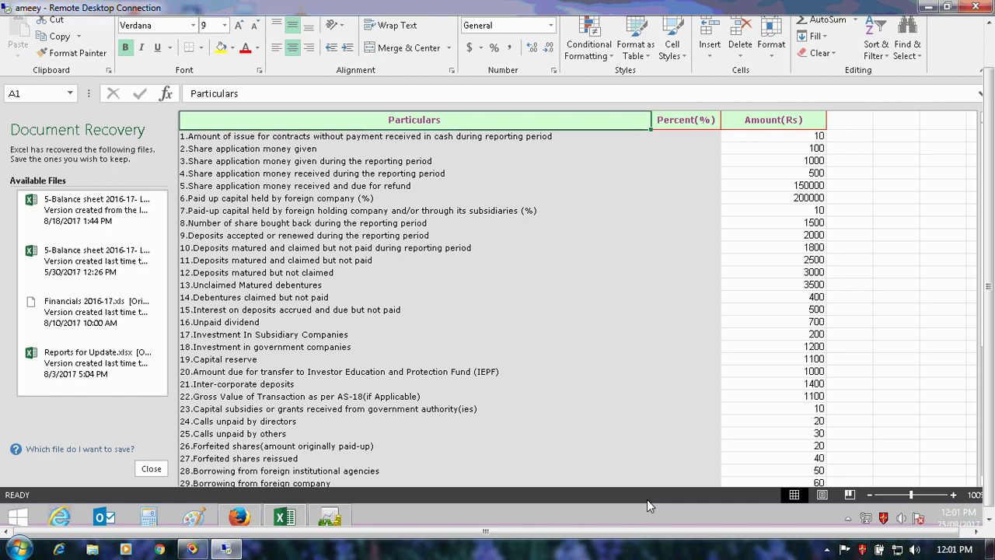
Dismiss Excel's document recovery list, keeping the recovered files for another session, and close the exported parameters workbook.
{"action": "left_click", "coordinate": [151, 468]}
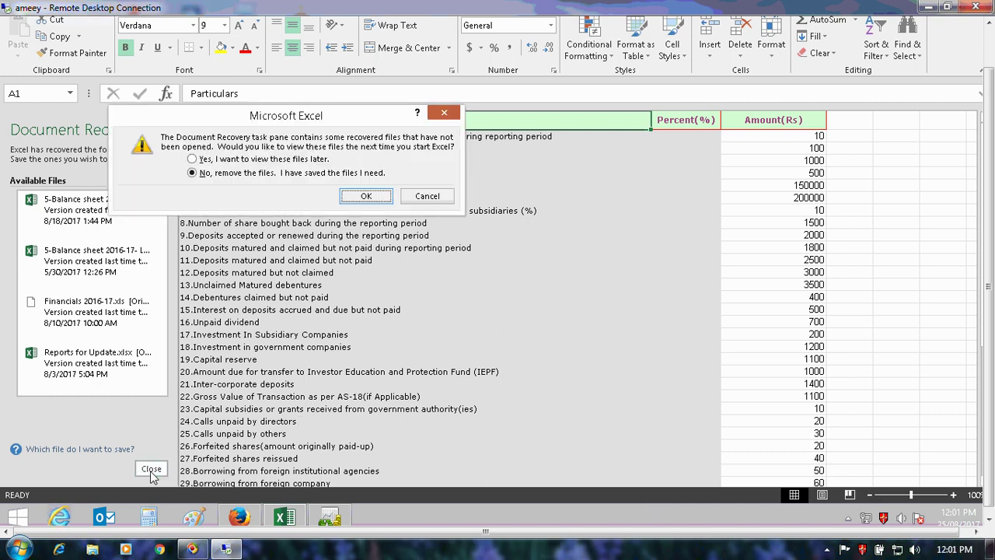
{"action": "left_click", "coordinate": [230, 158]}
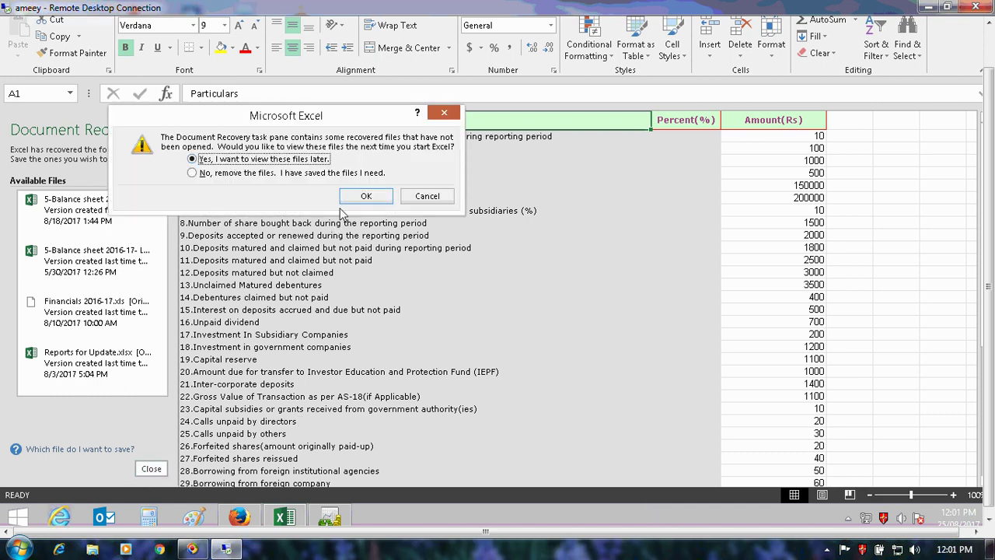
{"action": "left_click", "coordinate": [362, 196]}
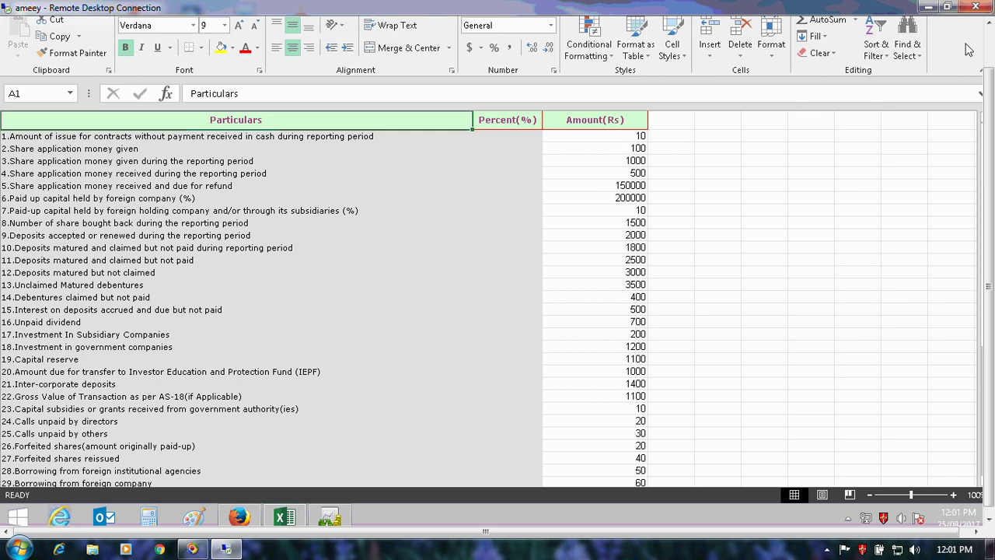
{"action": "left_click", "coordinate": [988, 28]}
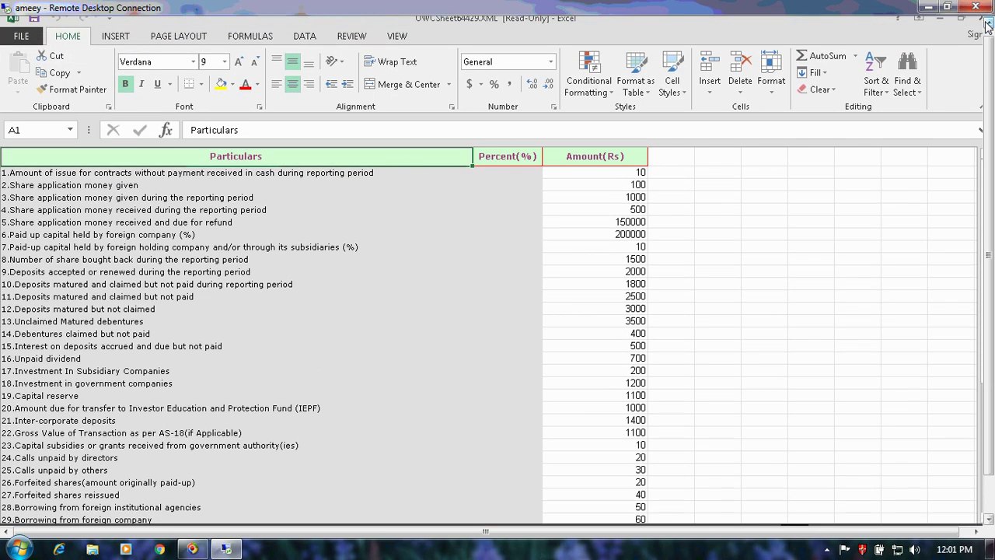
{"action": "left_click", "coordinate": [988, 28]}
{"action": "left_click", "coordinate": [982, 24]}
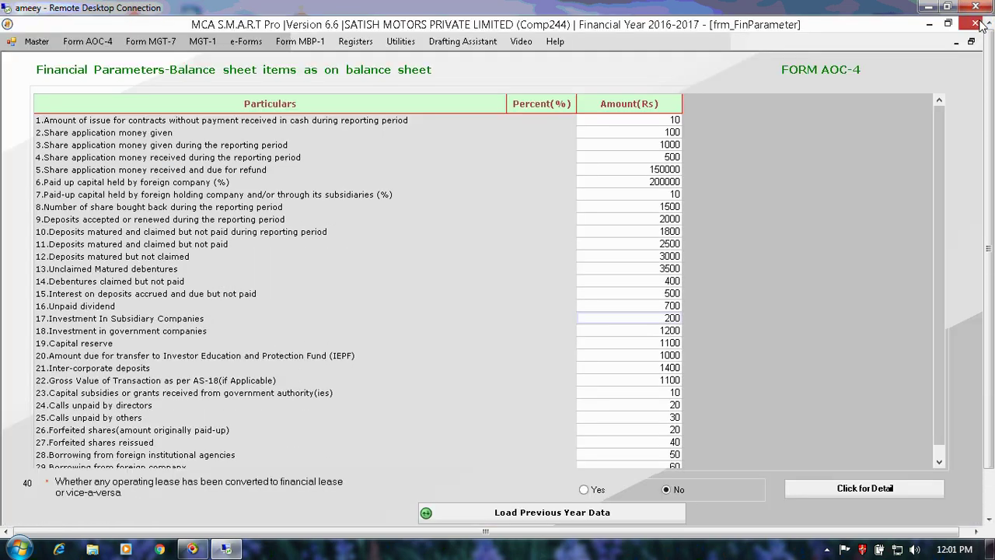
Proceed from the balance sheet parameters through the profit and loss account items to the share capital raised form.
{"action": "left_click", "coordinate": [988, 519]}
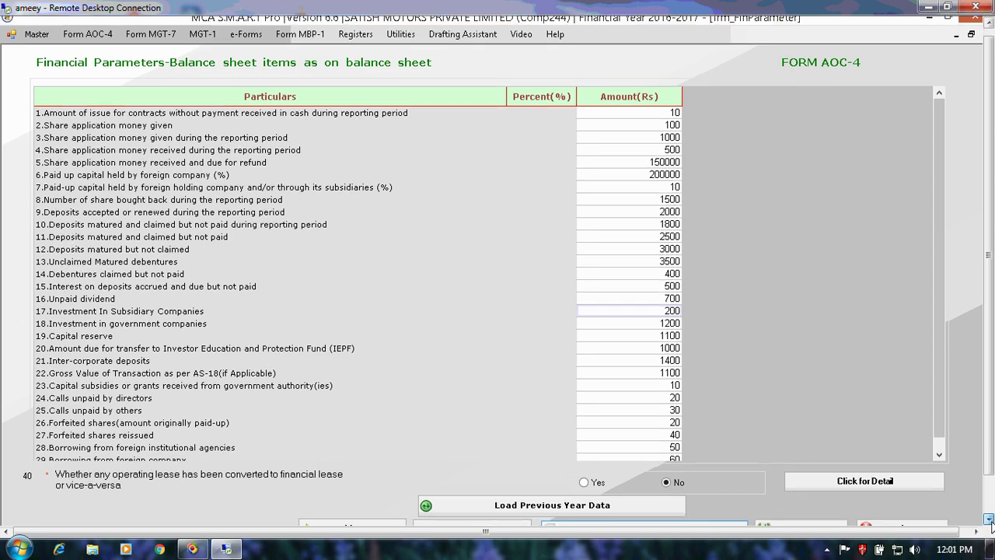
{"action": "left_click", "coordinate": [989, 518]}
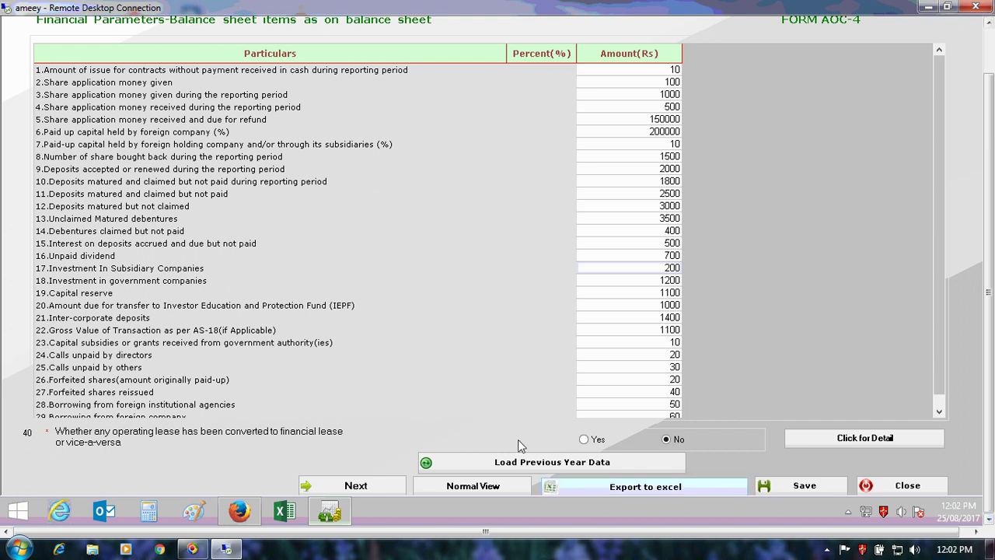
{"action": "left_click", "coordinate": [379, 489]}
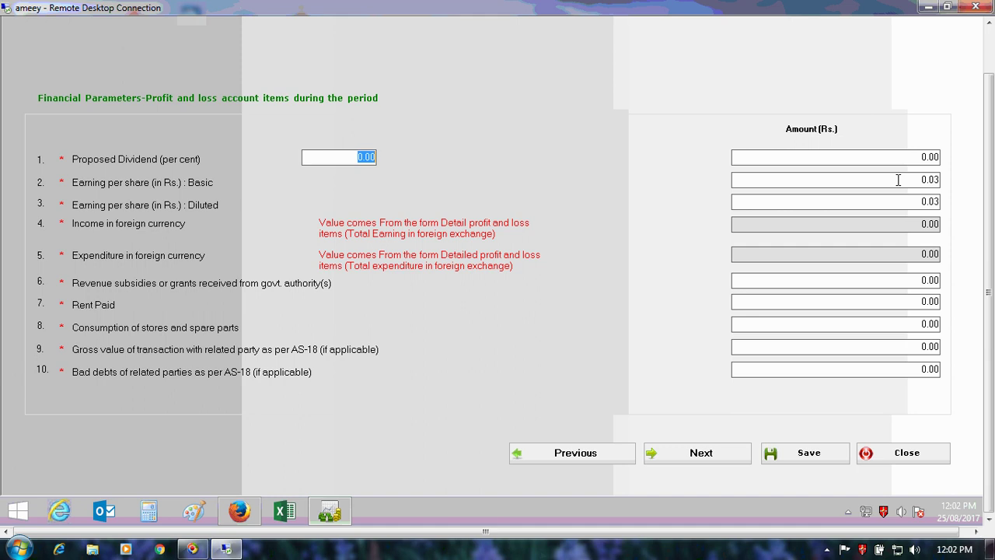
{"action": "left_click", "coordinate": [689, 452]}
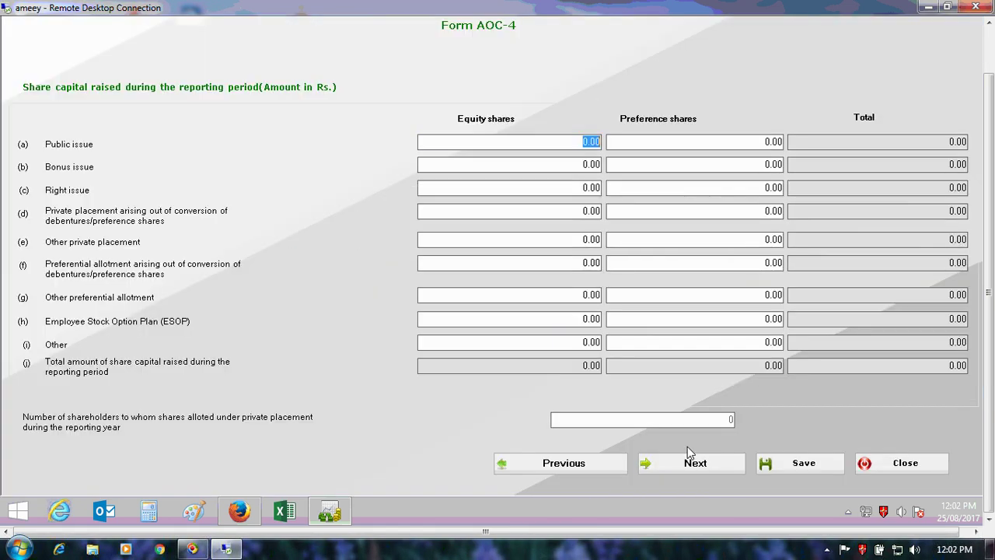
Save the share capital form and proceed through the auditor's comments to the foreign exchange earnings and expenditure details.
{"action": "left_click", "coordinate": [767, 469]}
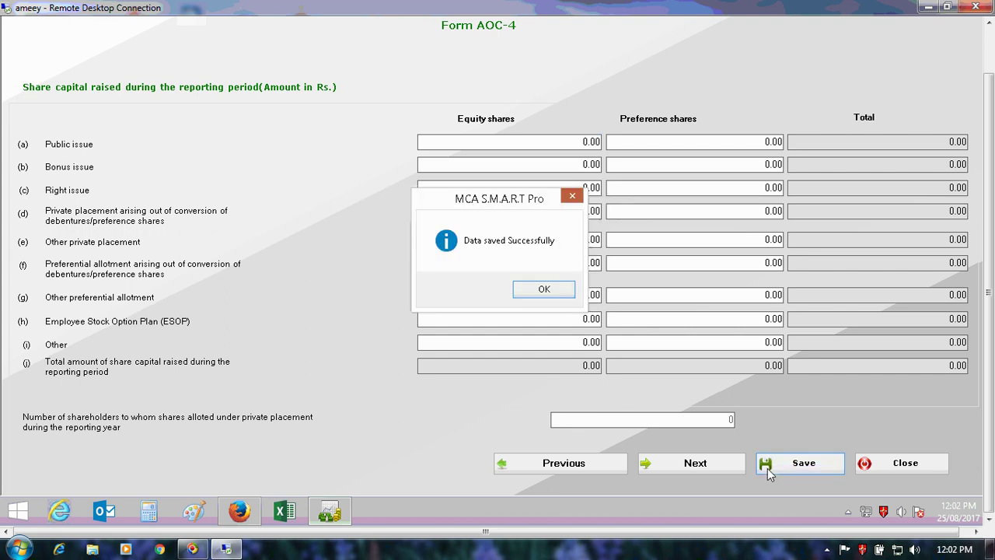
{"action": "left_click", "coordinate": [542, 290]}
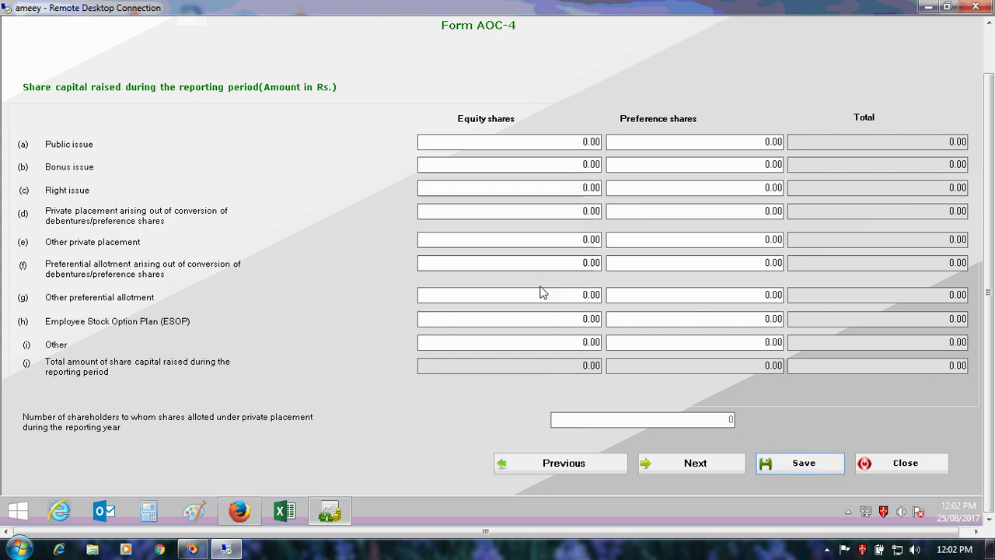
{"action": "left_click", "coordinate": [658, 470]}
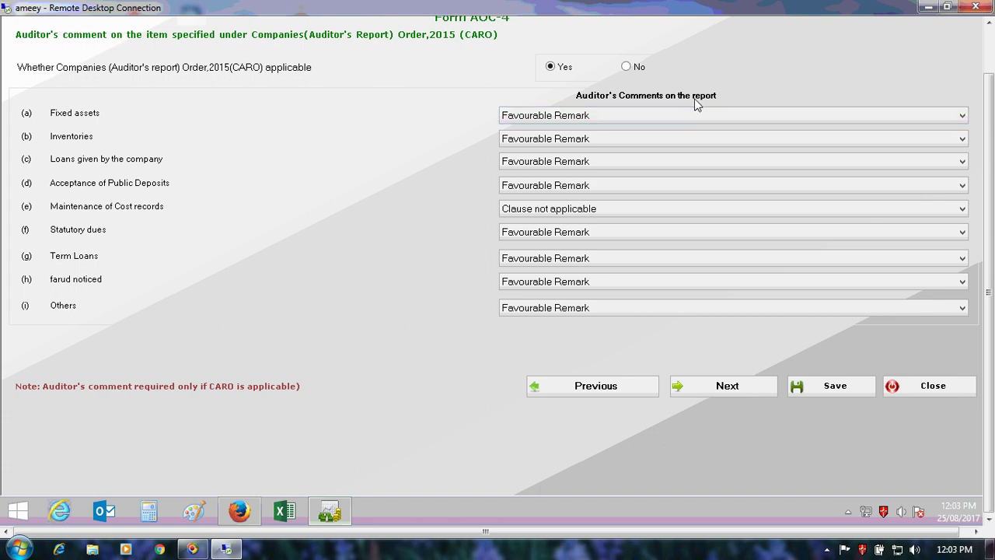
{"action": "left_click", "coordinate": [702, 387]}
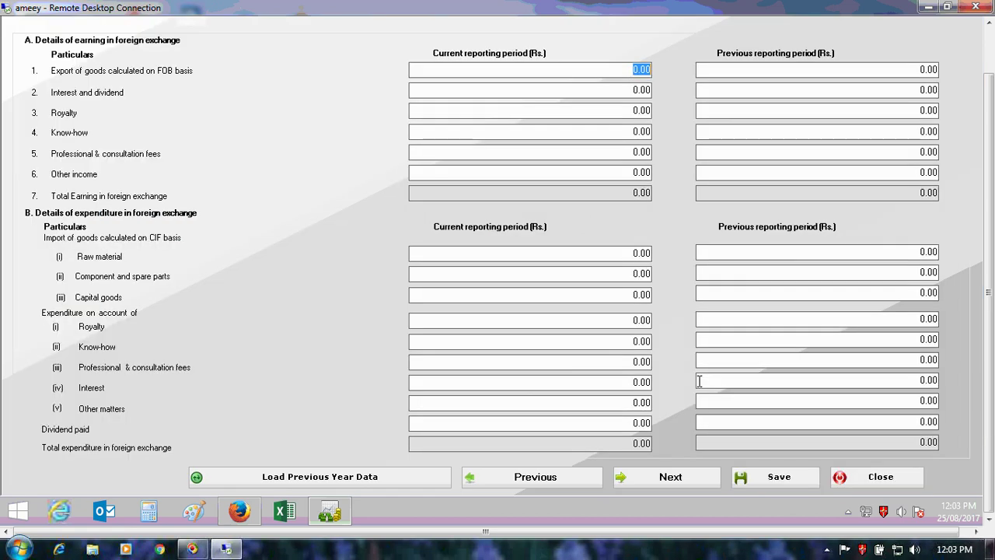
Proceed from the foreign exchange details to the CSR form and review its four pages, including the related party transaction disclosures.
{"action": "left_click", "coordinate": [680, 479]}
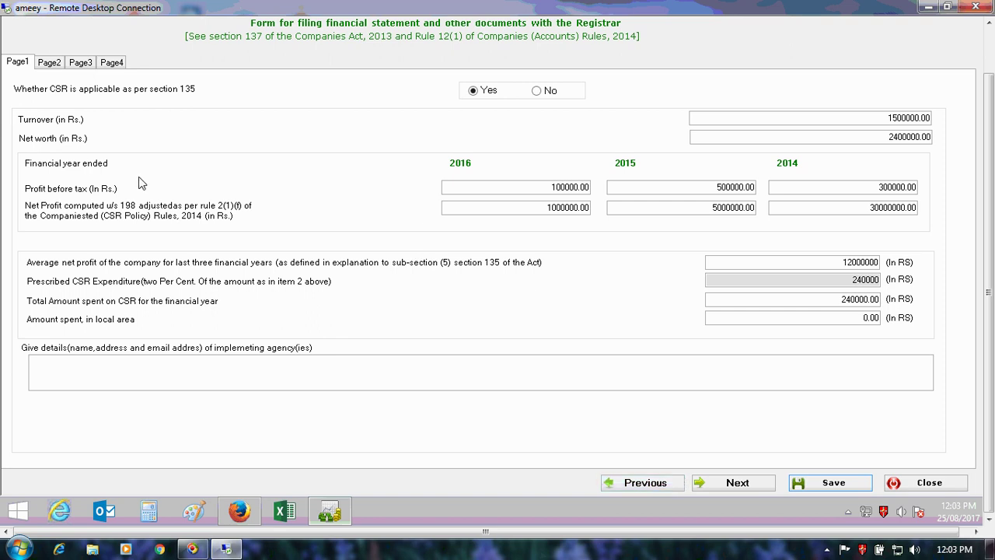
{"action": "left_click", "coordinate": [50, 70]}
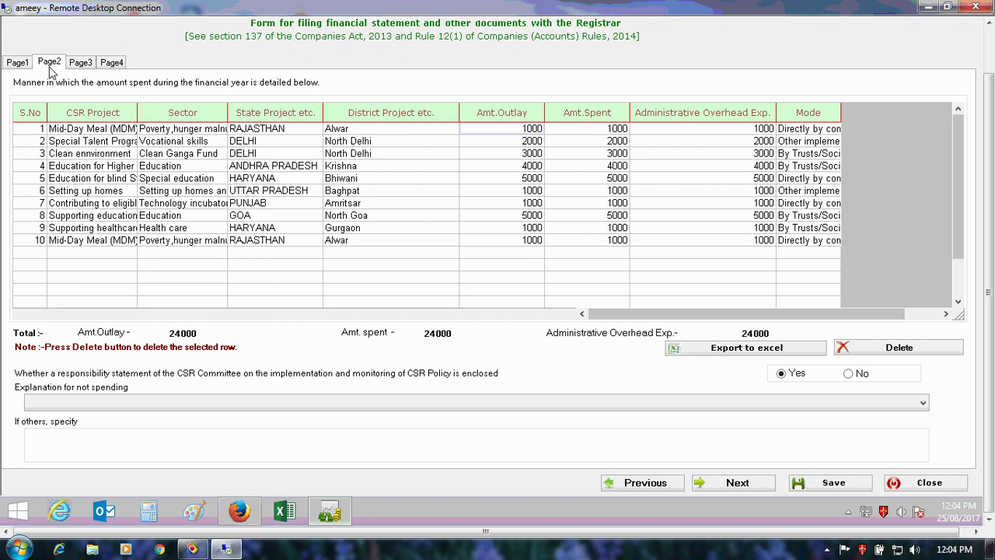
{"action": "left_click", "coordinate": [76, 69]}
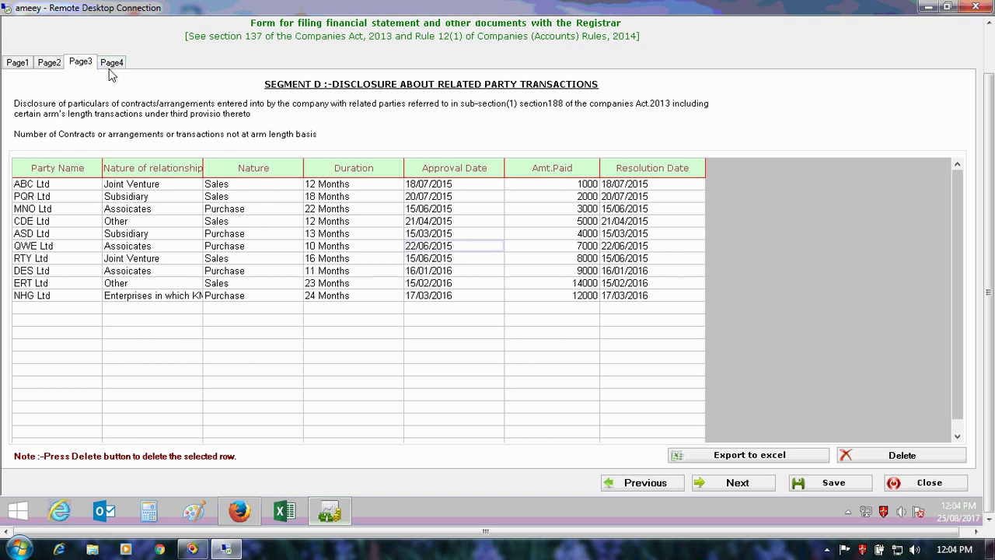
{"action": "left_click", "coordinate": [111, 67]}
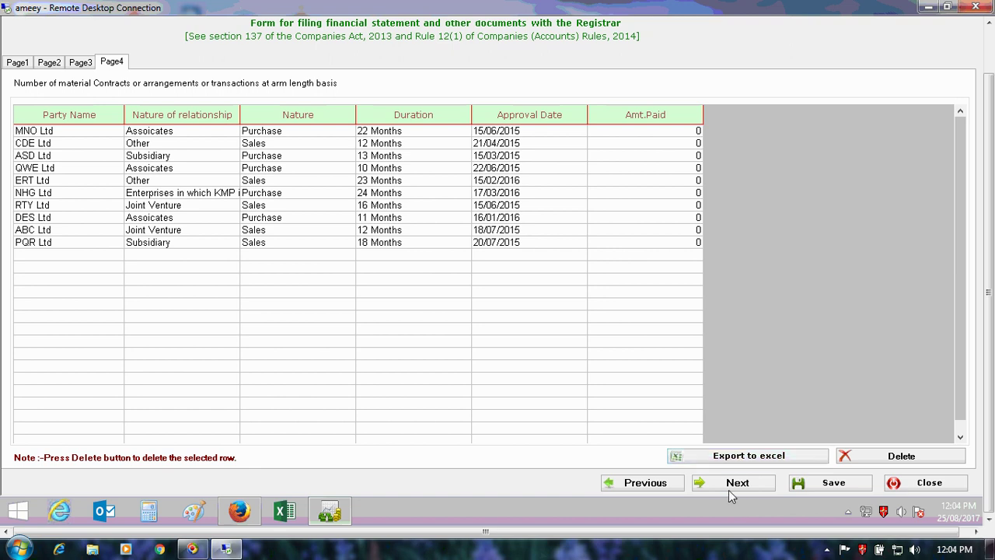
Proceed past the principal product or services details to the final Form AOC-4 PDF generation form.
{"action": "left_click", "coordinate": [730, 483]}
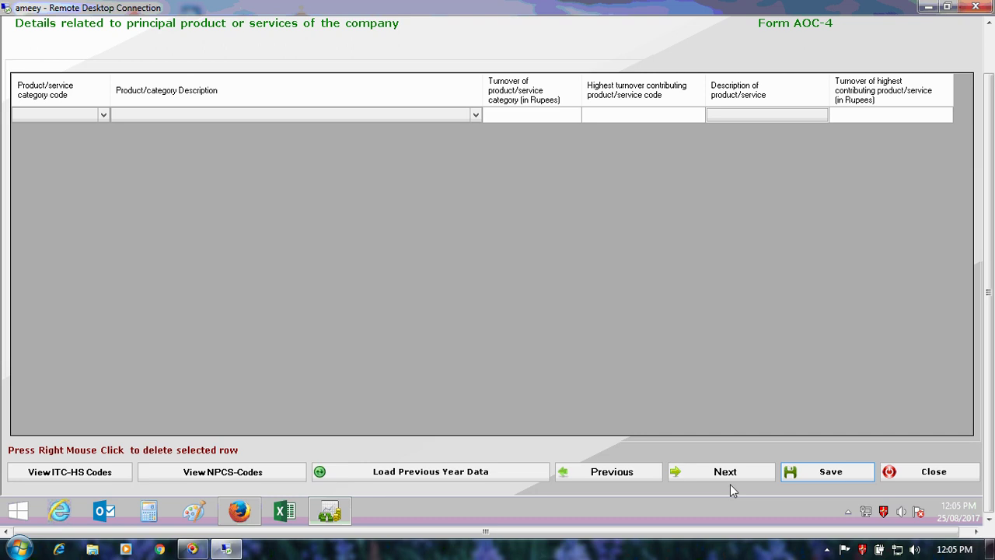
{"action": "left_click", "coordinate": [733, 474]}
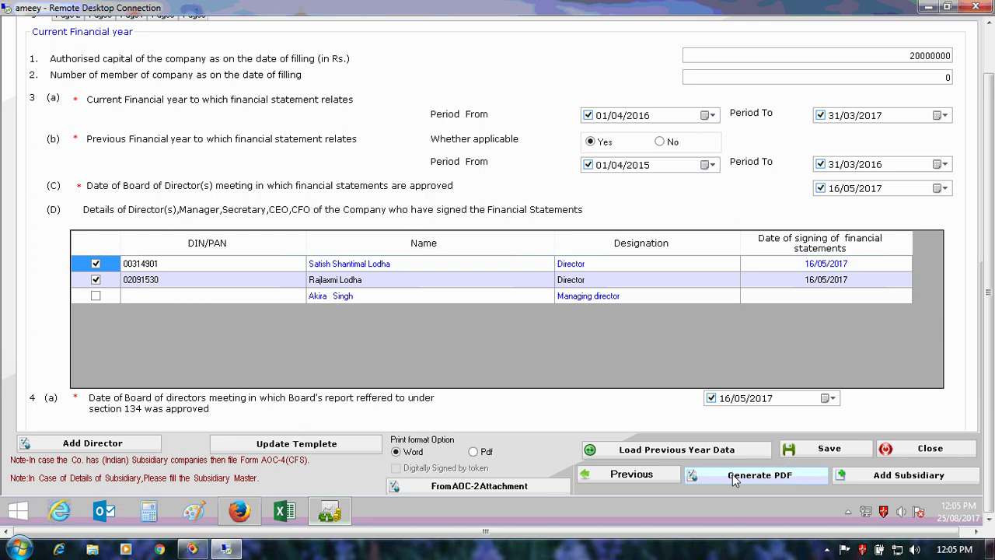
{"action": "left_click", "coordinate": [988, 26]}
{"action": "left_click", "coordinate": [988, 26]}
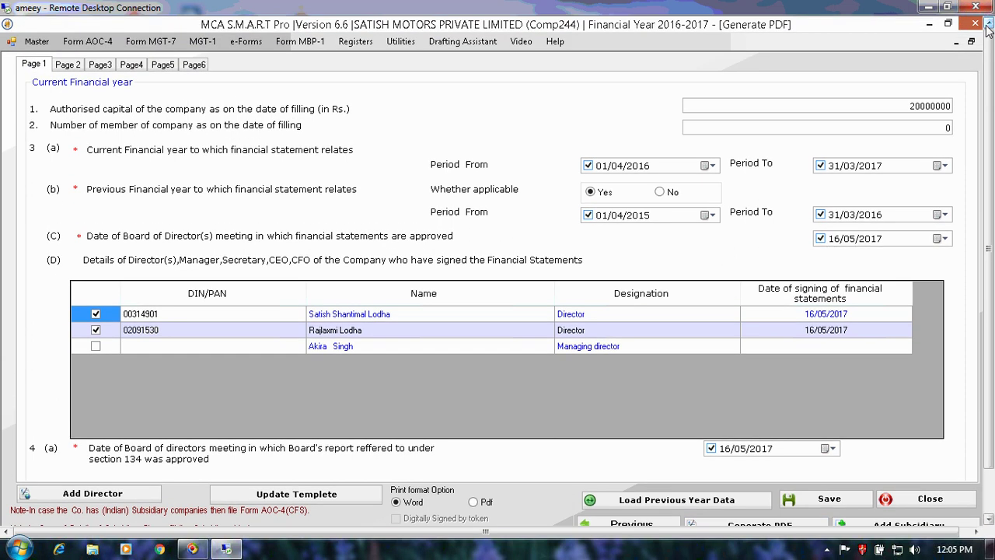
{"action": "left_click", "coordinate": [36, 41]}
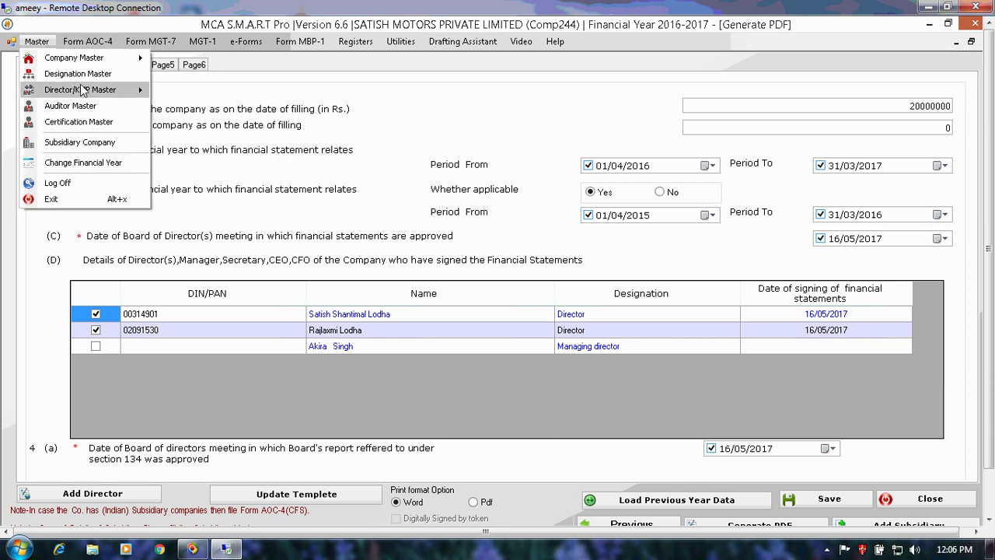
{"action": "mouse_move", "coordinate": [81, 89]}
{"action": "left_click", "coordinate": [291, 163]}
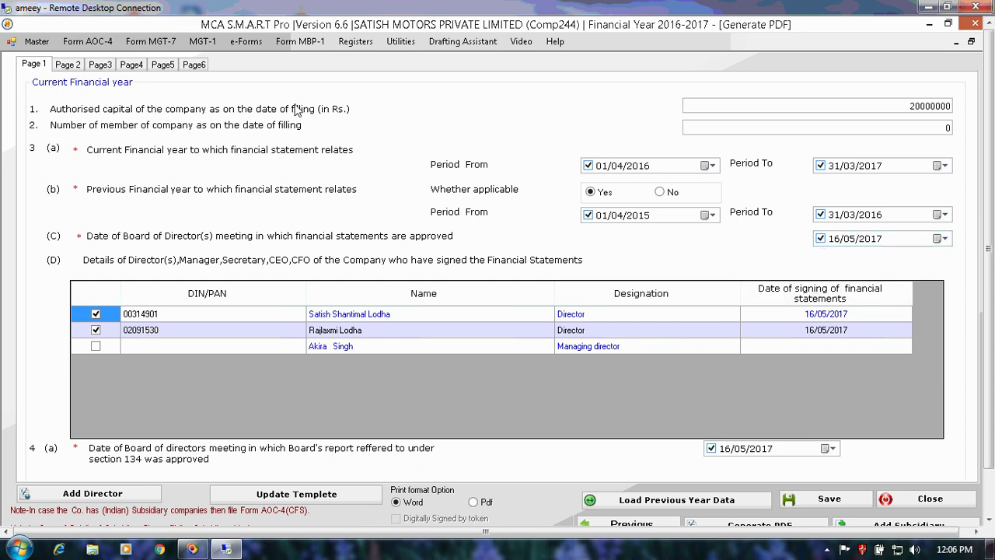
Review the nature of financial statements, Board's report signatories, AGM, holding company and auditor details on pages 2 and 3.
{"action": "left_click", "coordinate": [69, 65]}
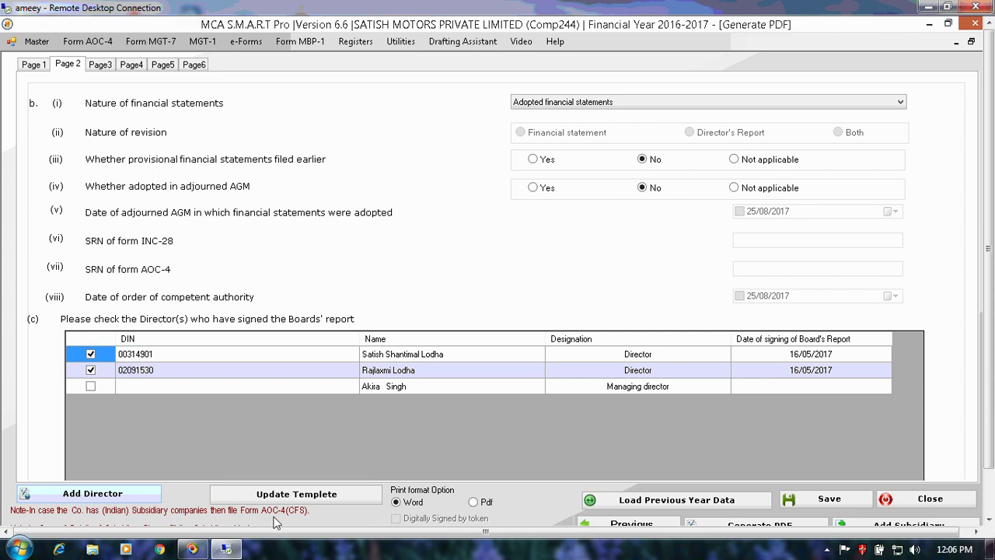
{"action": "left_click", "coordinate": [989, 515]}
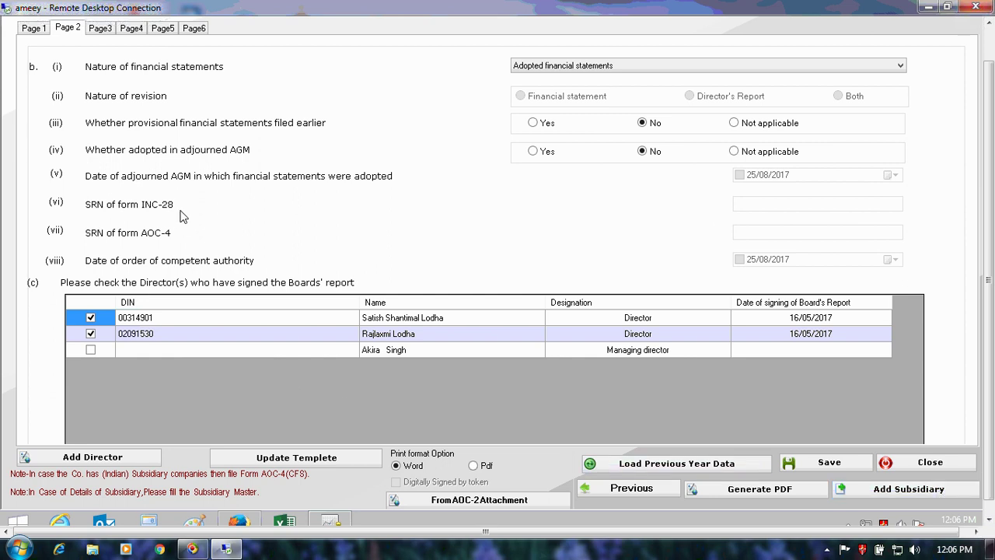
{"action": "left_click", "coordinate": [99, 28]}
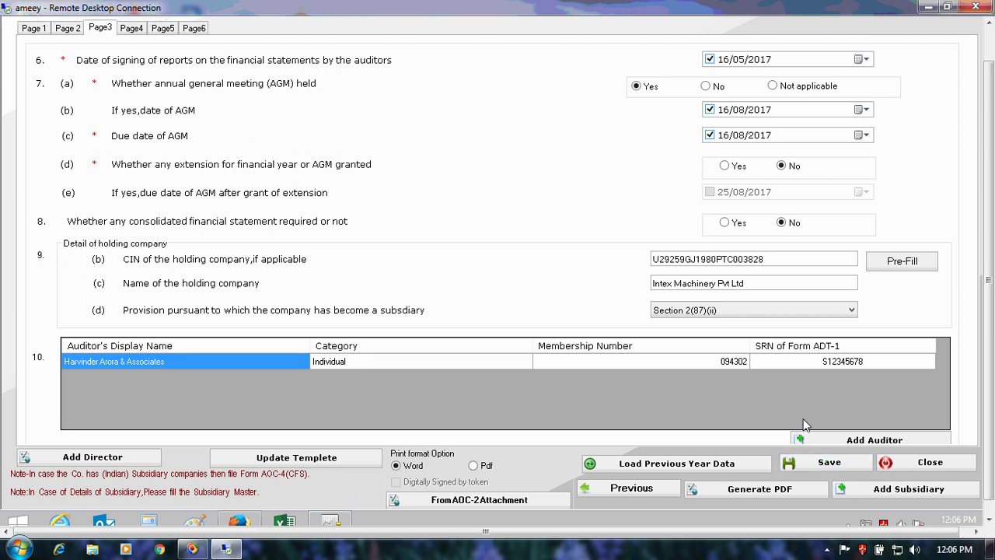
Generate the AOC-2 attachment and save it on the Desktop as SATISH MOTORS PRIVATE LIMITED Form AOC-2.doc.
{"action": "left_click", "coordinate": [495, 502]}
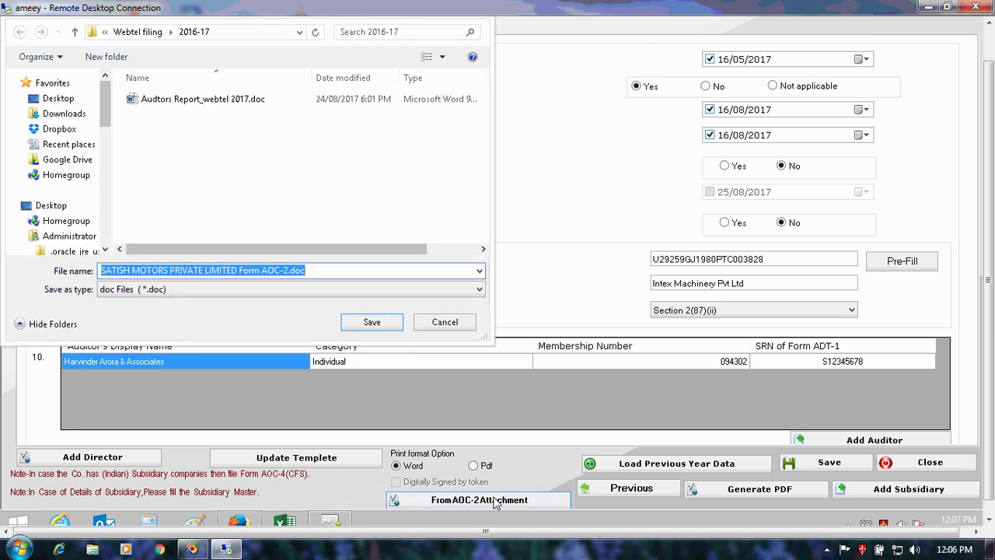
{"action": "left_click", "coordinate": [80, 100]}
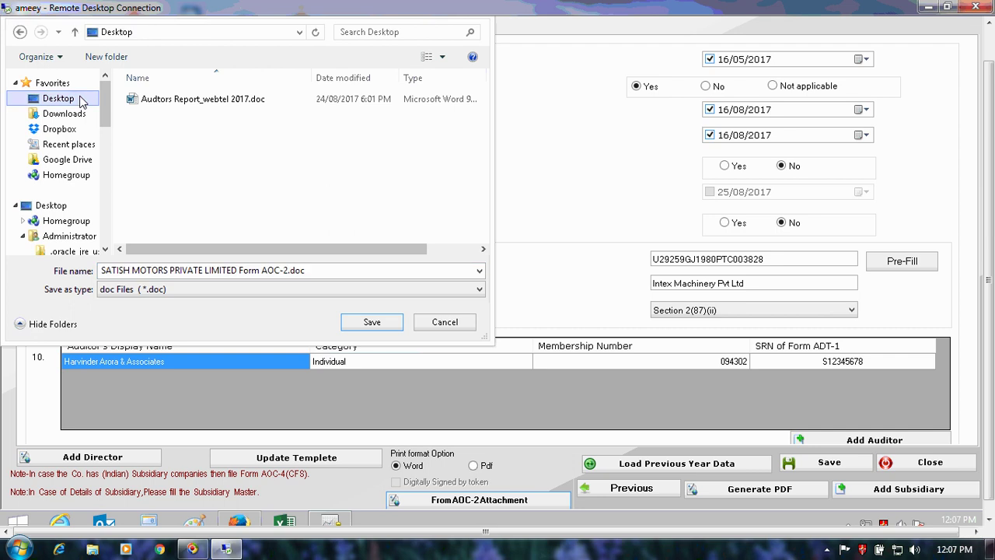
{"action": "left_click", "coordinate": [389, 325]}
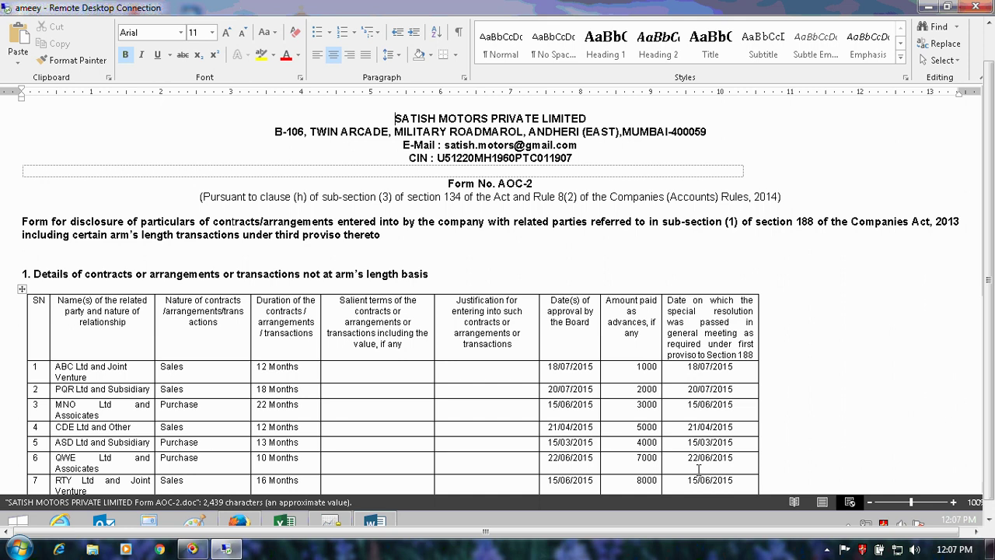
Examine the AOC-2 document in Print Layout through both related party transaction tables, and close it.
{"action": "left_click", "coordinate": [820, 502]}
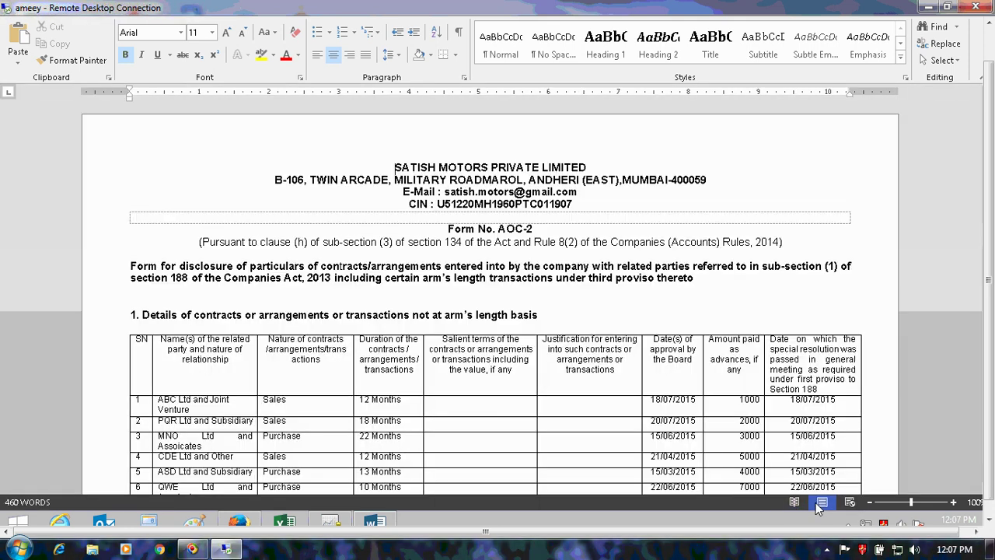
{"action": "left_click", "coordinate": [989, 522]}
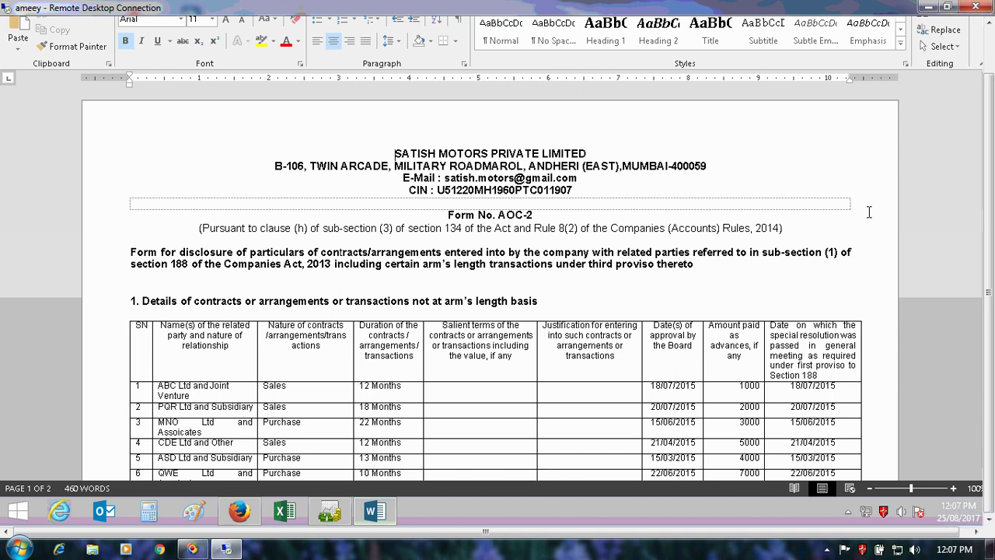
{"action": "key", "text": "Down"}
{"action": "key", "text": "Down"}
{"action": "key", "text": "Down"}
{"action": "key", "text": "Down"}
{"action": "key", "text": "Down"}
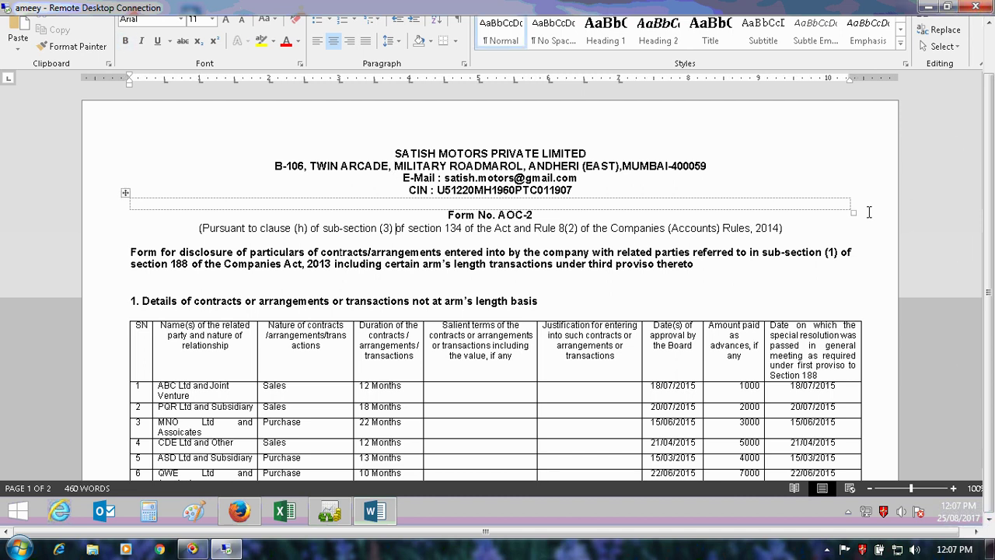
{"action": "key", "text": "Down"}
{"action": "key", "text": "Down"}
{"action": "key", "text": "Down"}
{"action": "key", "text": "Down"}
{"action": "key", "text": "Down"}
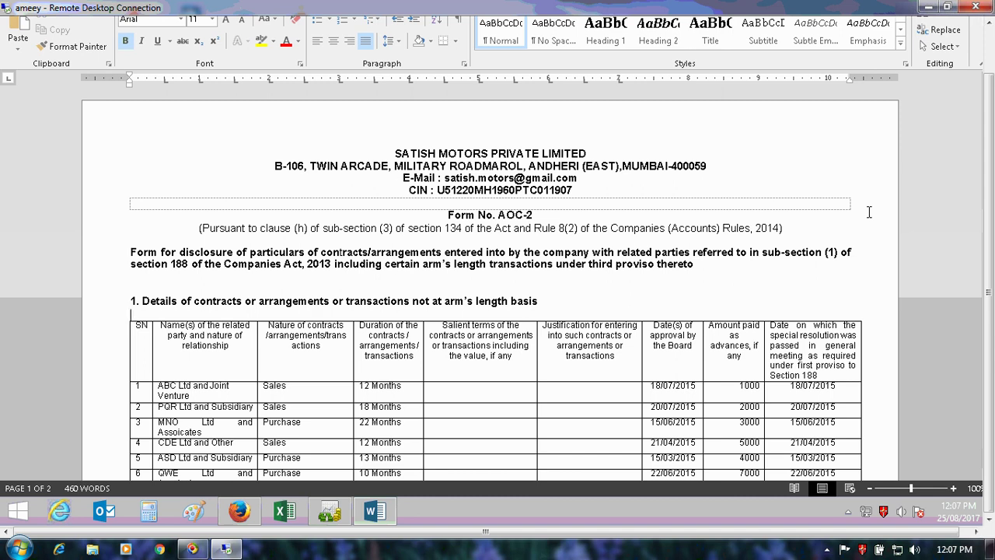
{"action": "key", "text": "Down"}
{"action": "key", "text": "Down"}
{"action": "key", "text": "Down"}
{"action": "key", "text": "Down"}
{"action": "key", "text": "Down"}
{"action": "key", "text": "Down"}
{"action": "key", "text": "Down"}
{"action": "key", "text": "Down"}
{"action": "key", "text": "Down"}
{"action": "key", "text": "Down"}
{"action": "key", "text": "Down"}
{"action": "key", "text": "Down"}
{"action": "key", "text": "Down"}
{"action": "key", "text": "Down"}
{"action": "key", "text": "Down"}
{"action": "key", "text": "Down"}
{"action": "key", "text": "Down"}
{"action": "key", "text": "Down"}
{"action": "key", "text": "Down"}
{"action": "key", "text": "Down"}
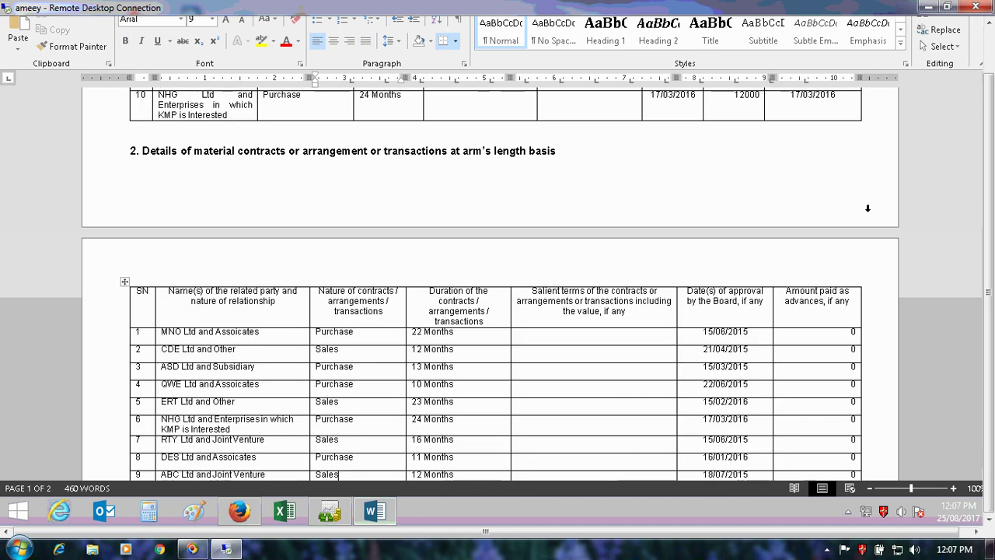
{"action": "key", "text": "Down"}
{"action": "key", "text": "Down"}
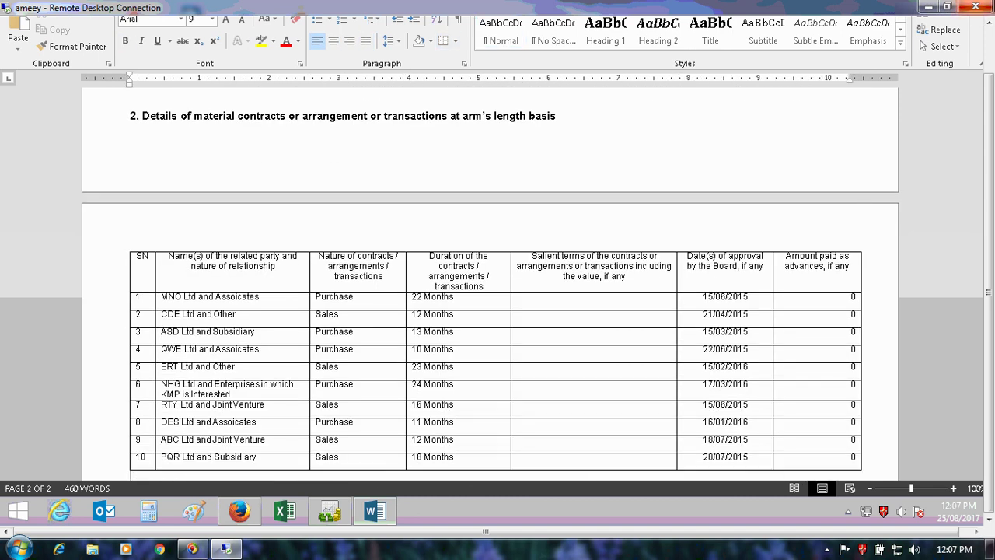
{"action": "left_click", "coordinate": [989, 24]}
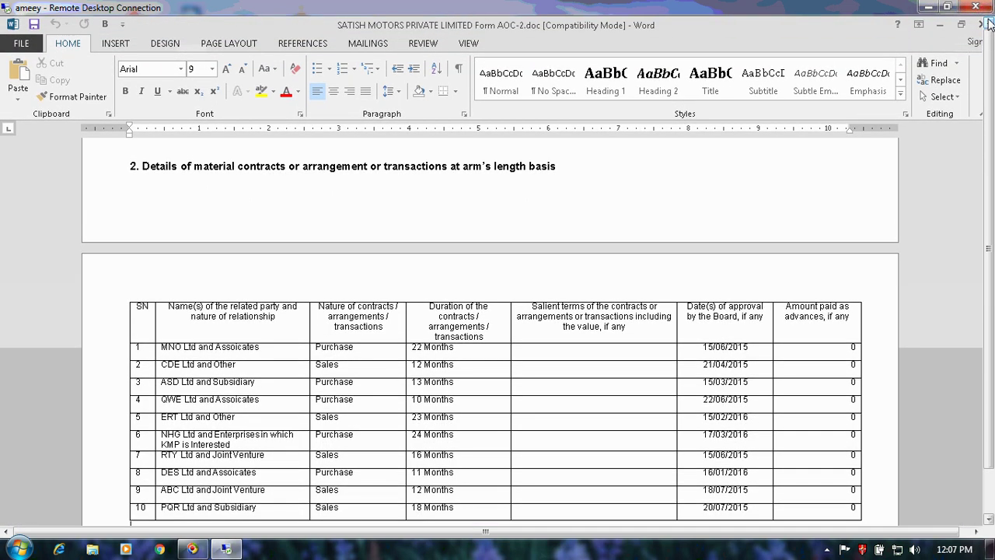
{"action": "left_click", "coordinate": [979, 20]}
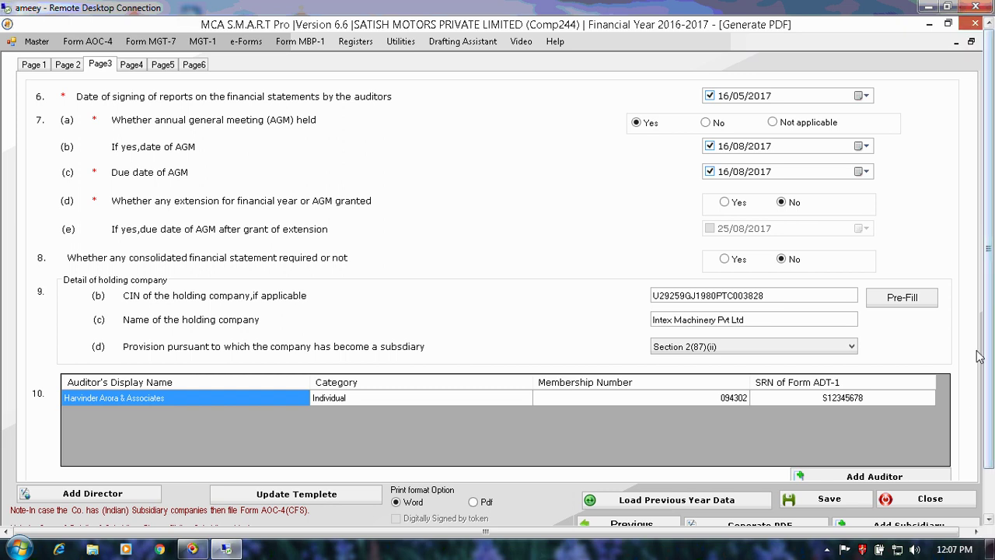
Update the form template and dismiss the notice.
{"action": "left_click", "coordinate": [987, 519]}
{"action": "left_click", "coordinate": [987, 519]}
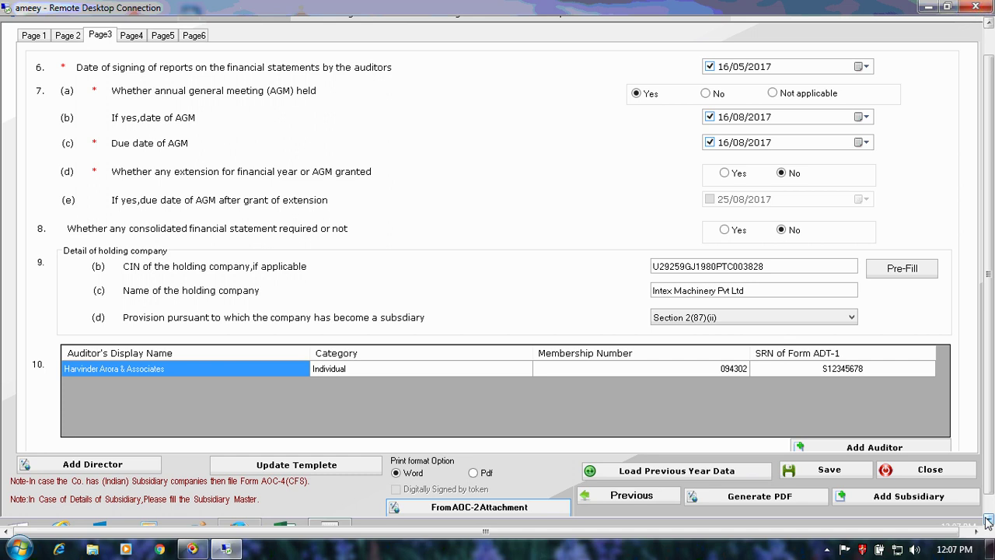
{"action": "left_click", "coordinate": [359, 466]}
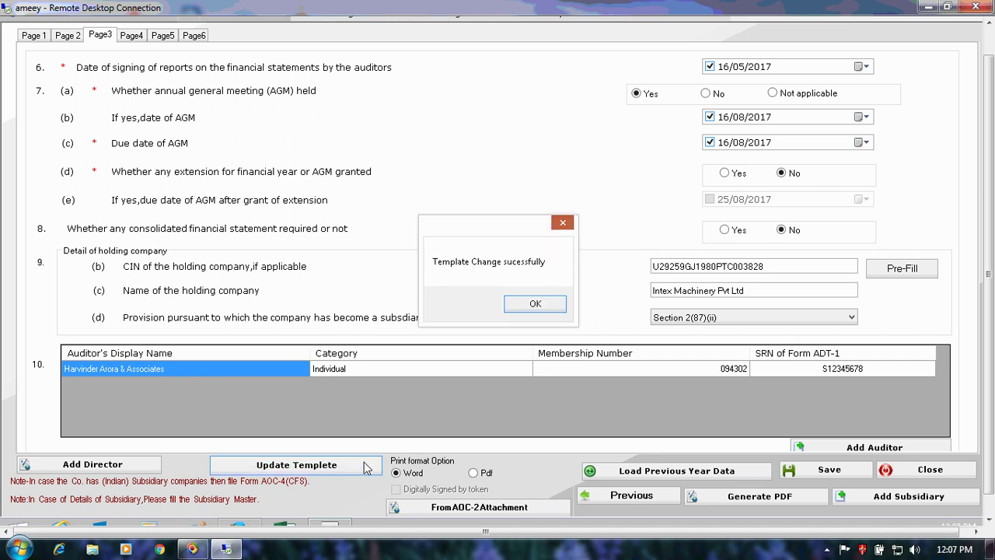
{"action": "left_click", "coordinate": [523, 313]}
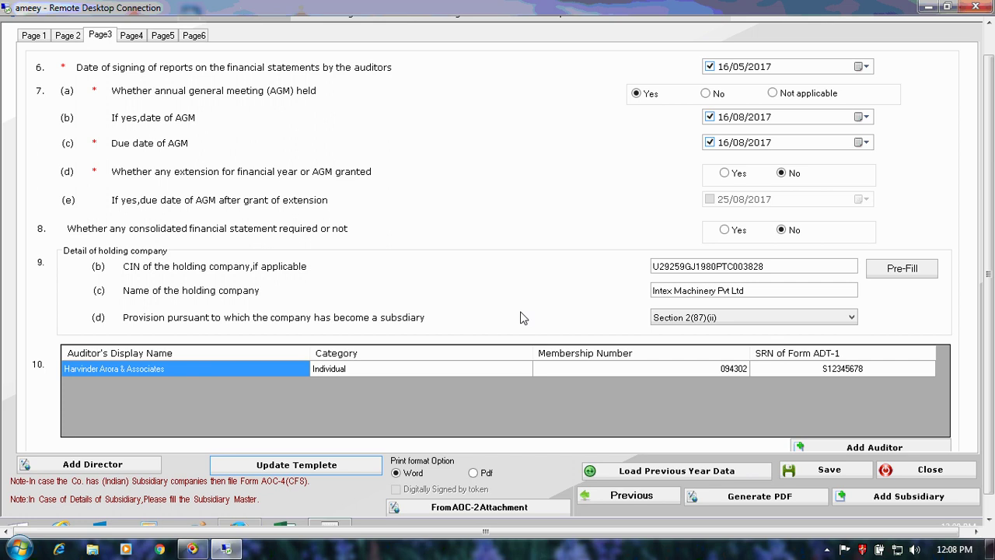
{"action": "left_click", "coordinate": [587, 493]}
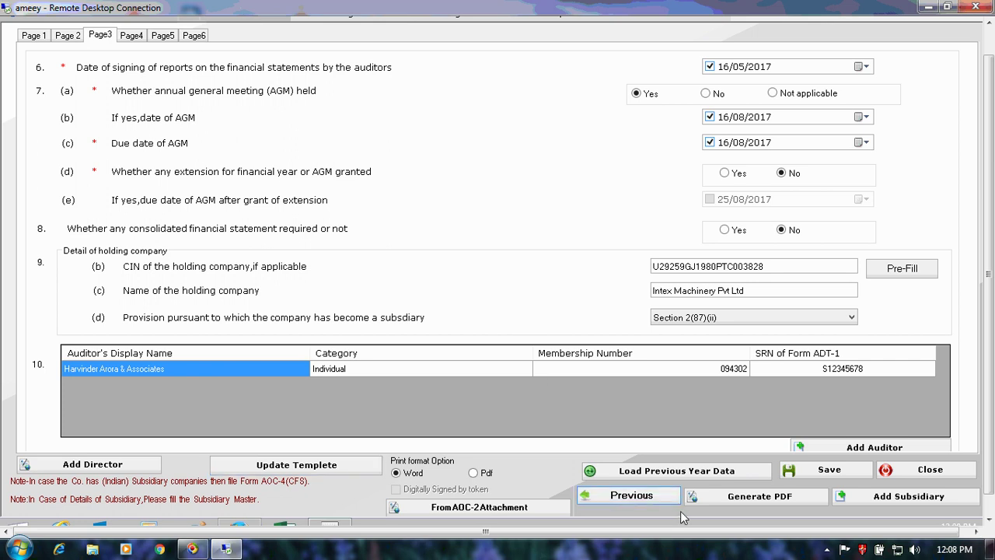
Start generating the Form AOC-4 PDF, output its summary information as a Word report, and close the report after viewing it.
{"action": "left_click", "coordinate": [765, 498]}
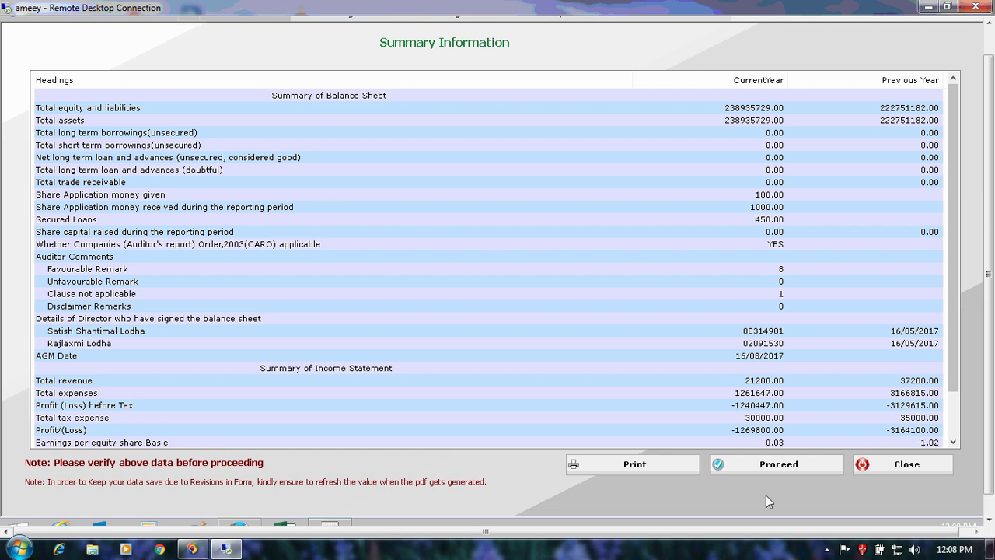
{"action": "left_click", "coordinate": [647, 465]}
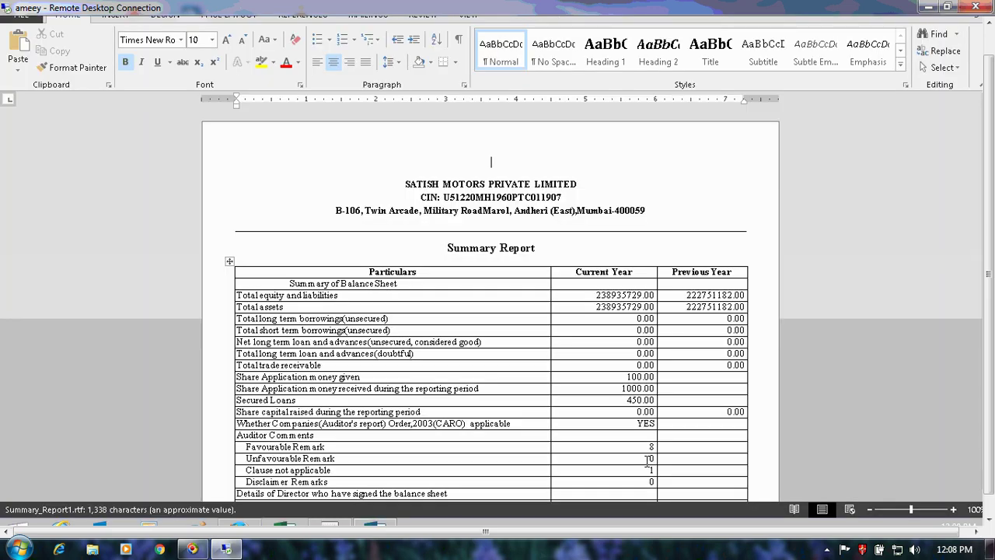
{"action": "left_click", "coordinate": [989, 518]}
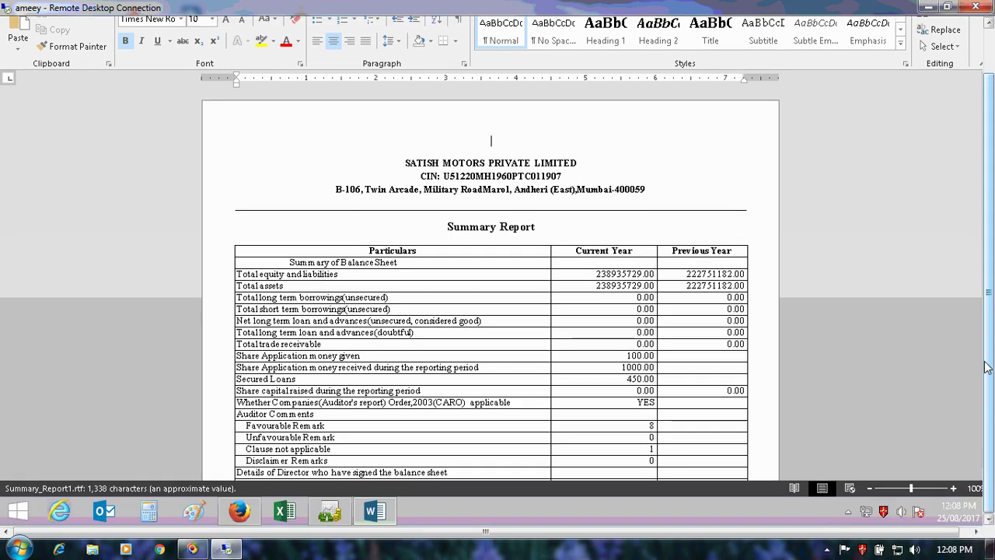
{"action": "left_click", "coordinate": [989, 24]}
{"action": "left_click", "coordinate": [990, 24]}
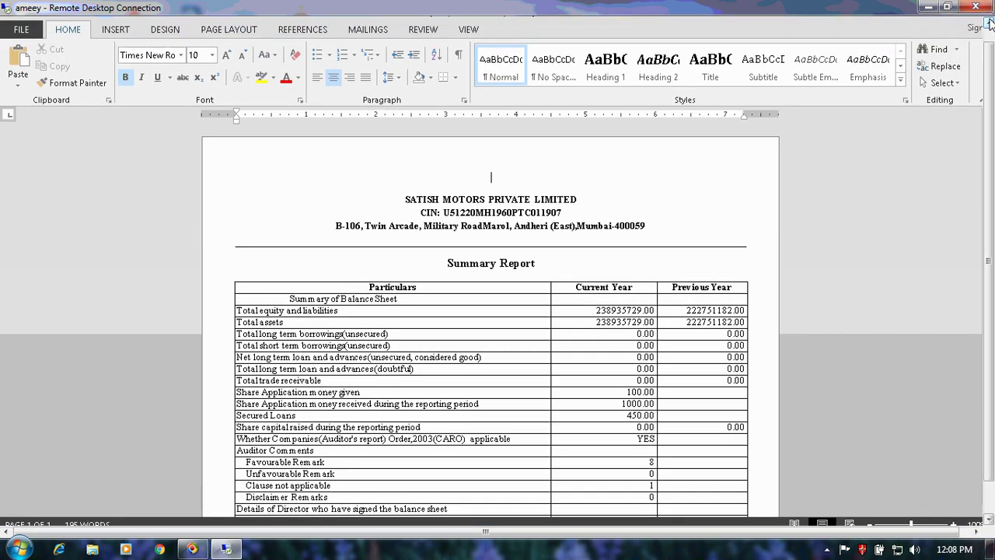
{"action": "left_click", "coordinate": [990, 24]}
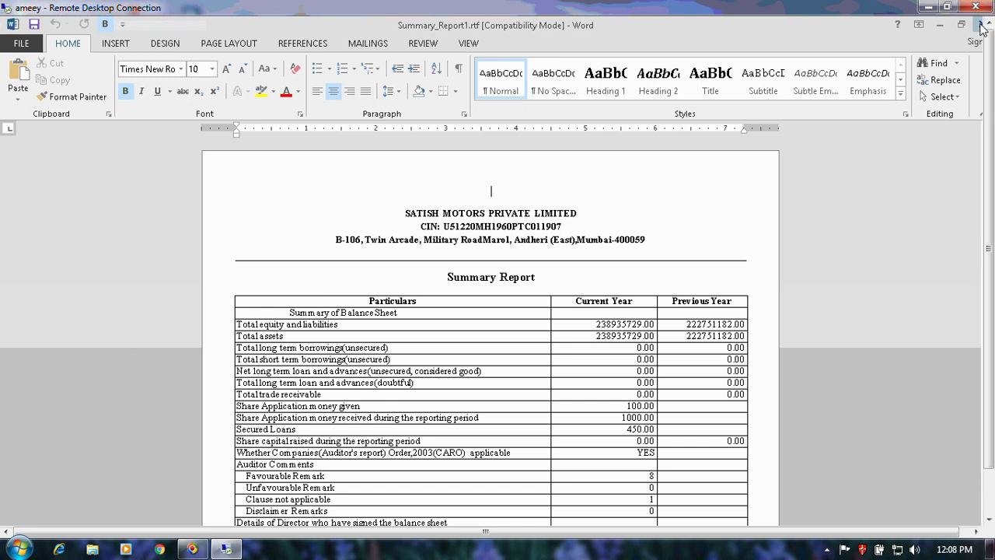
{"action": "left_click", "coordinate": [980, 24]}
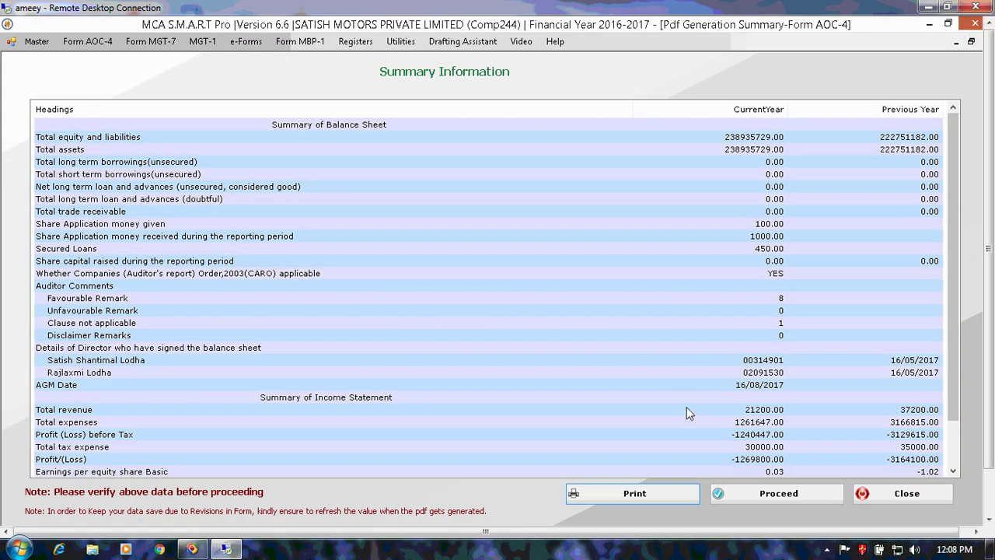
Proceed with PDF generation, save it on the Desktop as FormAOC-4SATISH MOTORS PRIVATE LIMITED.pdf, and let Adobe Reader open with Protected Mode disabled.
{"action": "left_click", "coordinate": [741, 495]}
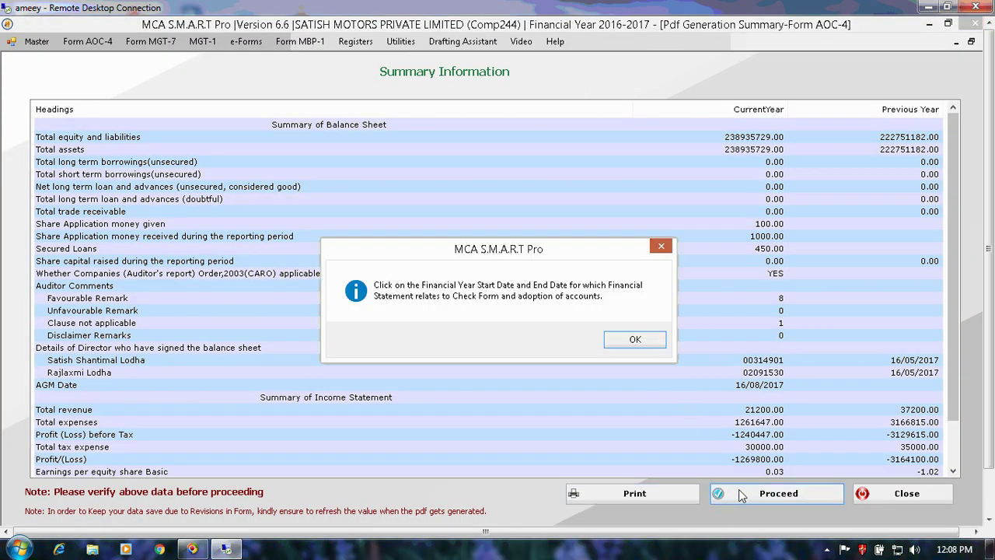
{"action": "left_click", "coordinate": [621, 348]}
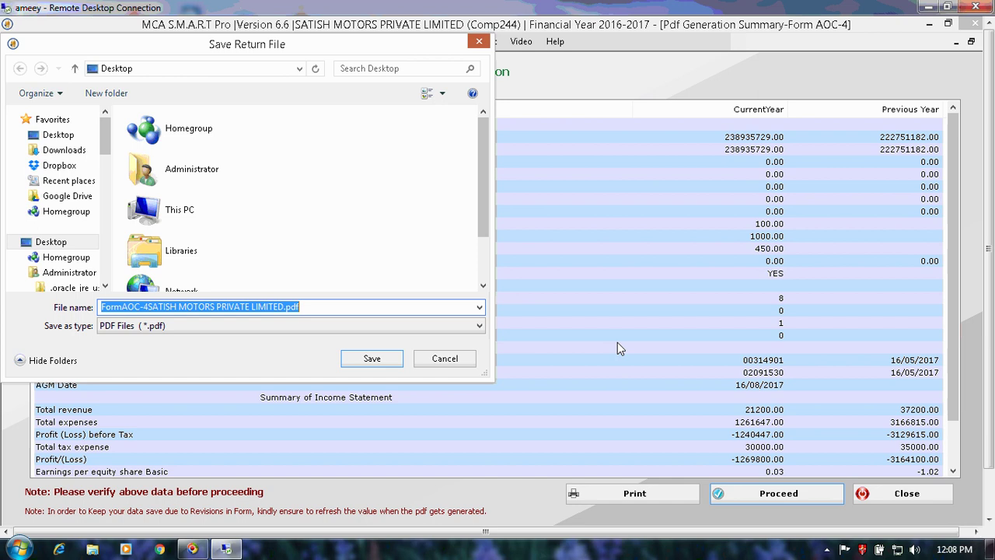
{"action": "left_click", "coordinate": [59, 138]}
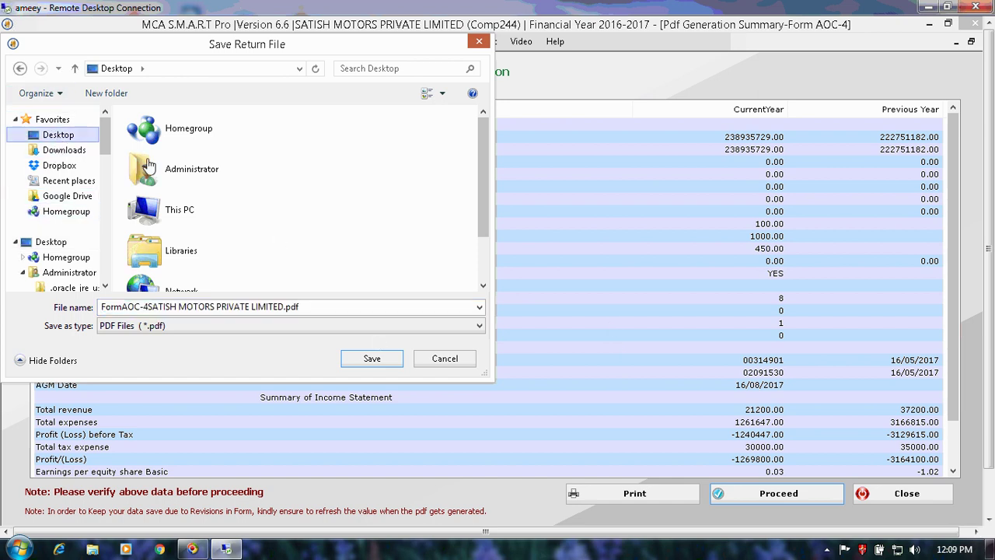
{"action": "left_click", "coordinate": [373, 362]}
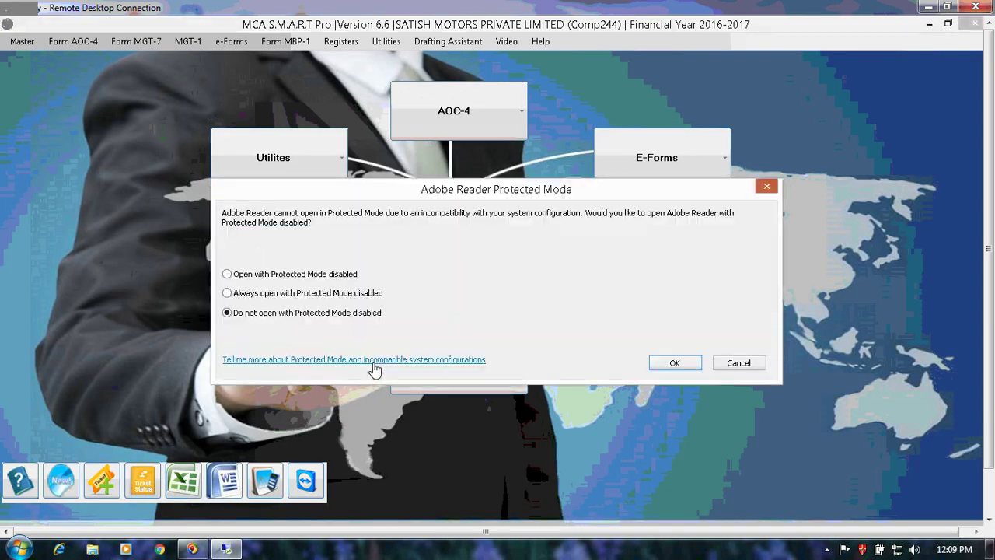
{"action": "left_click", "coordinate": [328, 274]}
{"action": "left_click", "coordinate": [674, 363]}
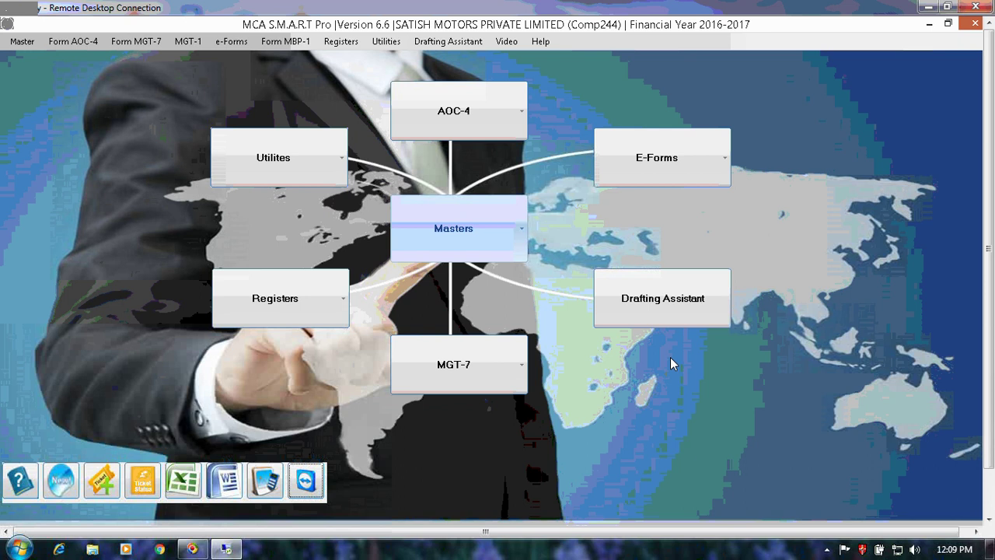
Show the remote desktop and open the generated Form AOC-4 PDF in Adobe Reader, allowing its connection request.
{"action": "left_click", "coordinate": [988, 518]}
{"action": "left_click", "coordinate": [989, 518]}
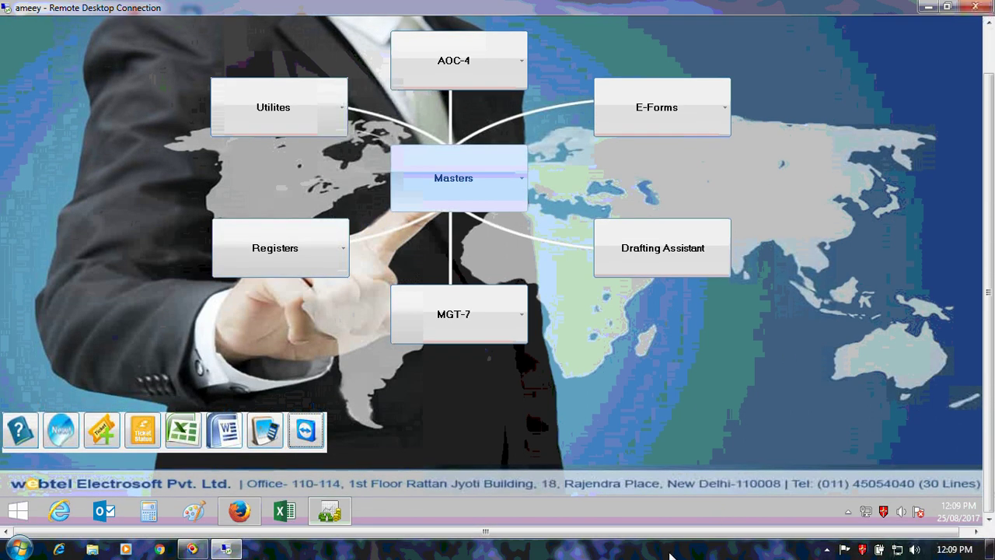
{"action": "right_click", "coordinate": [372, 497]}
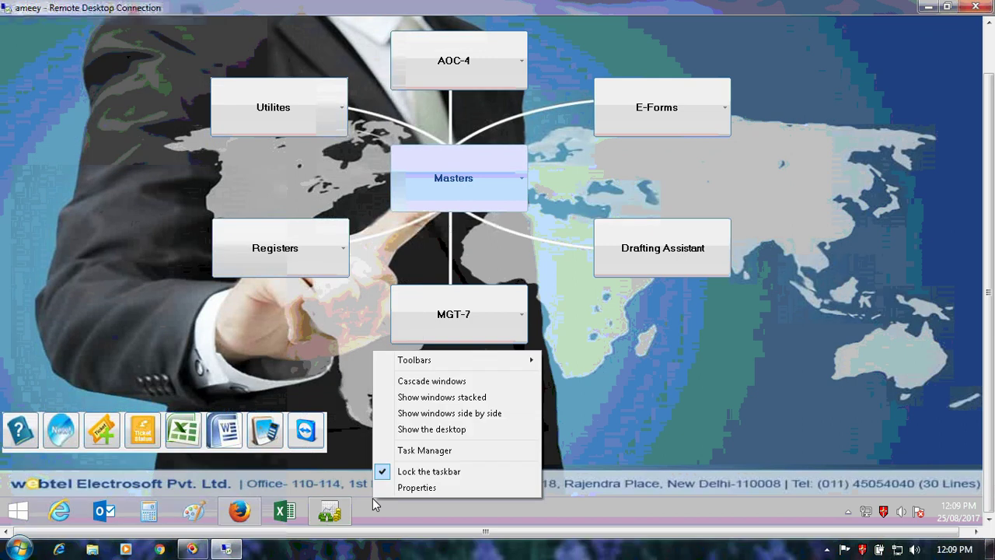
{"action": "left_click", "coordinate": [406, 430]}
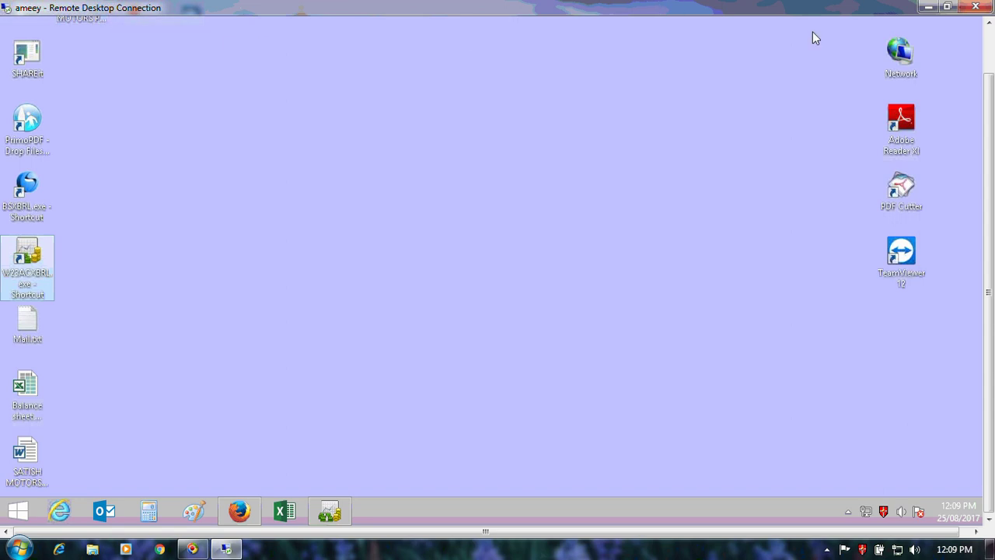
{"action": "left_click", "coordinate": [989, 23]}
{"action": "left_click", "coordinate": [989, 24]}
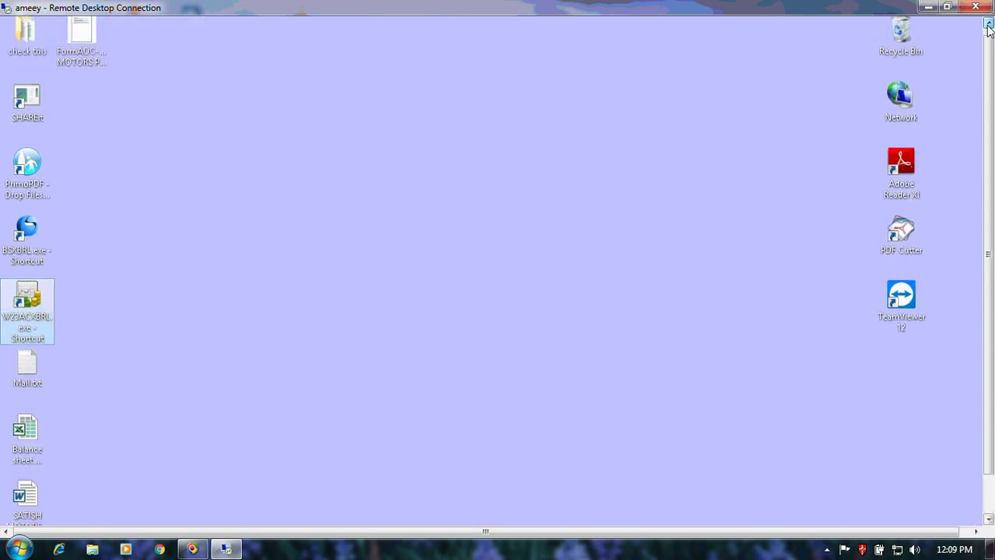
{"action": "left_click", "coordinate": [94, 61]}
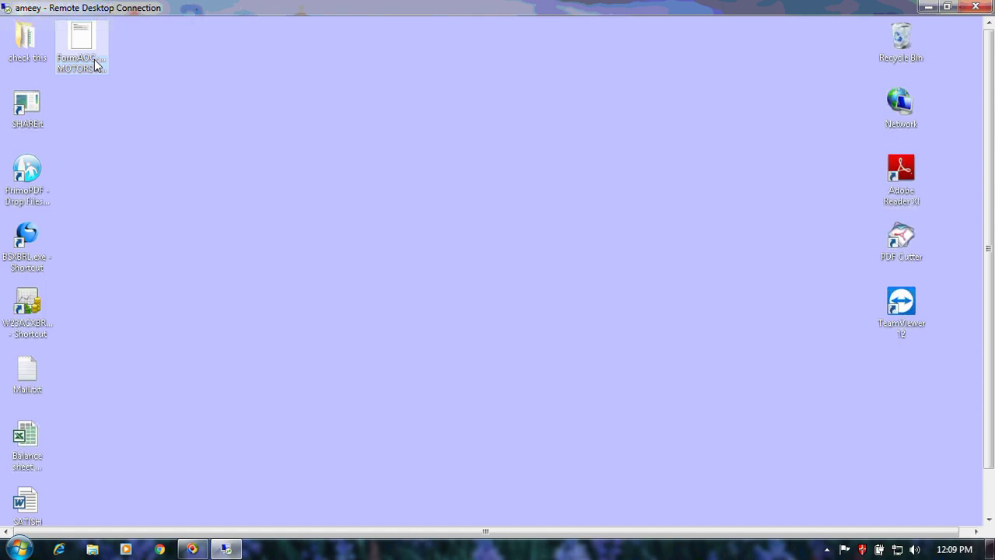
{"action": "double_click", "coordinate": [94, 60]}
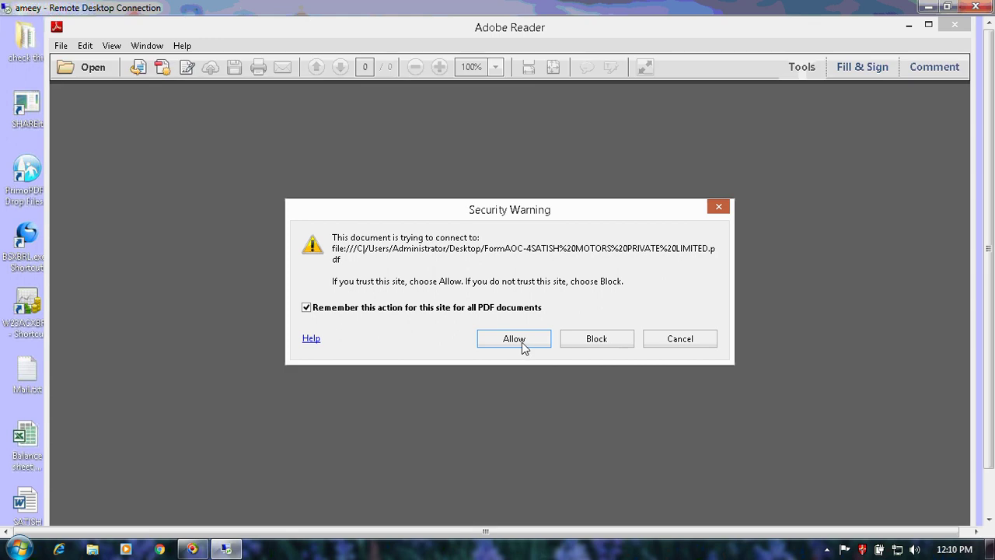
{"action": "left_click", "coordinate": [514, 339]}
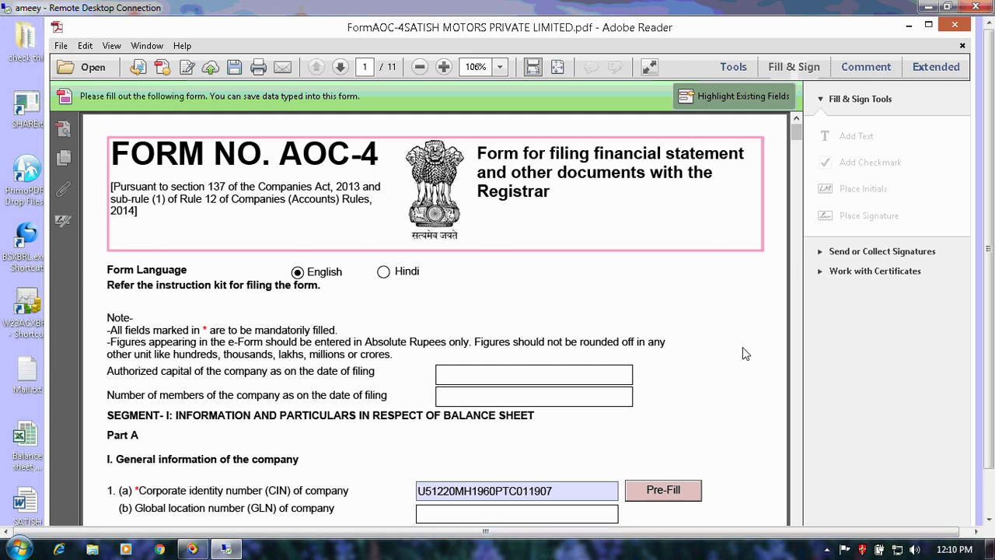
Examine the filled Form AOC-4 from the general information through related party transactions, auditor remarks and attachments, and close the PDF.
{"action": "scroll", "coordinate": [801, 172], "scroll_direction": "down", "scroll_amount": 10}
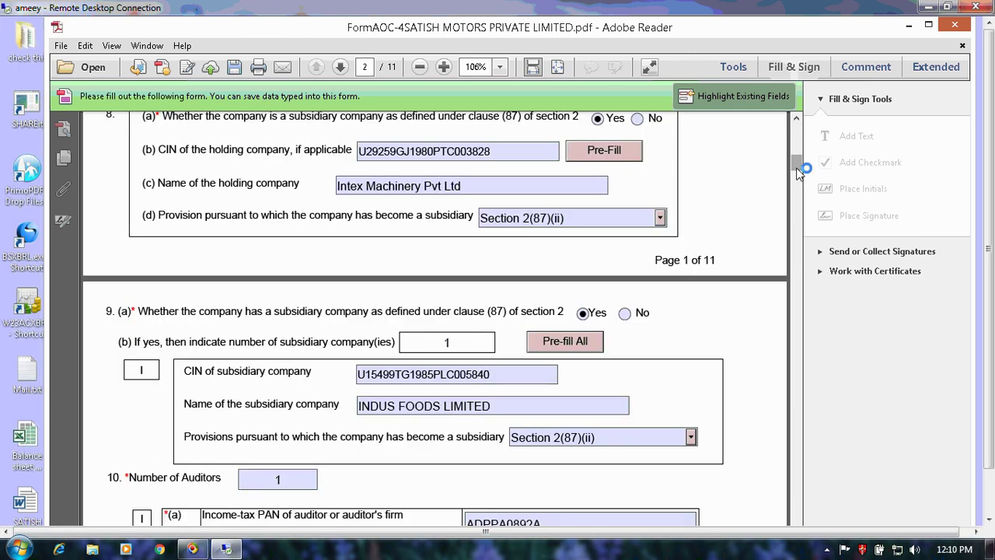
{"action": "left_click_drag", "start_coordinate": [797, 194], "coordinate": [797, 241]}
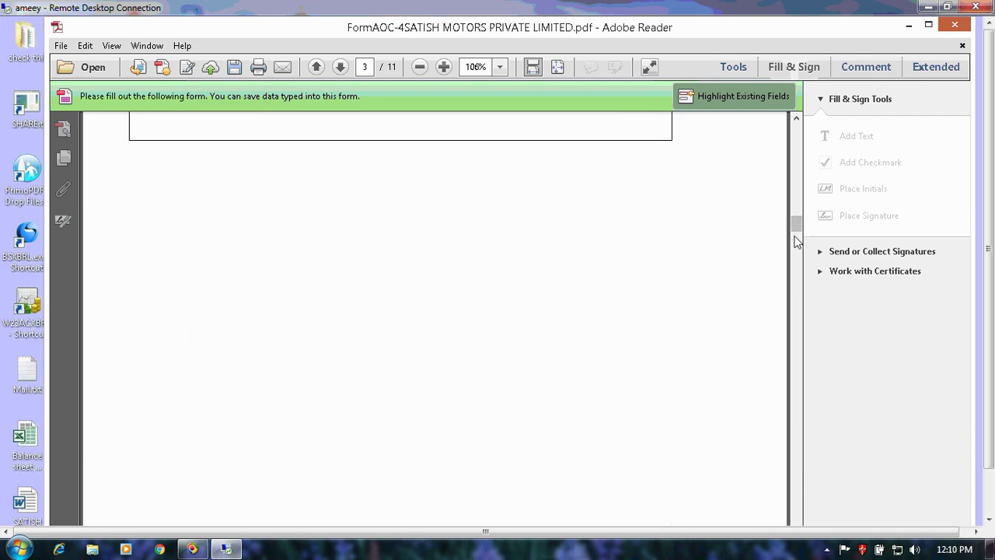
{"action": "left_click", "coordinate": [794, 303]}
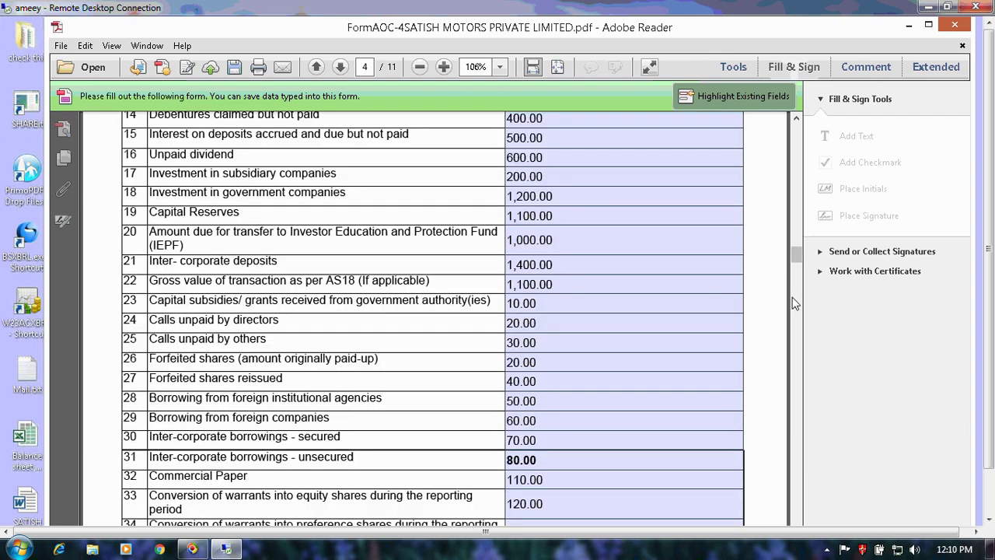
{"action": "left_click", "coordinate": [795, 303]}
{"action": "left_click", "coordinate": [794, 303]}
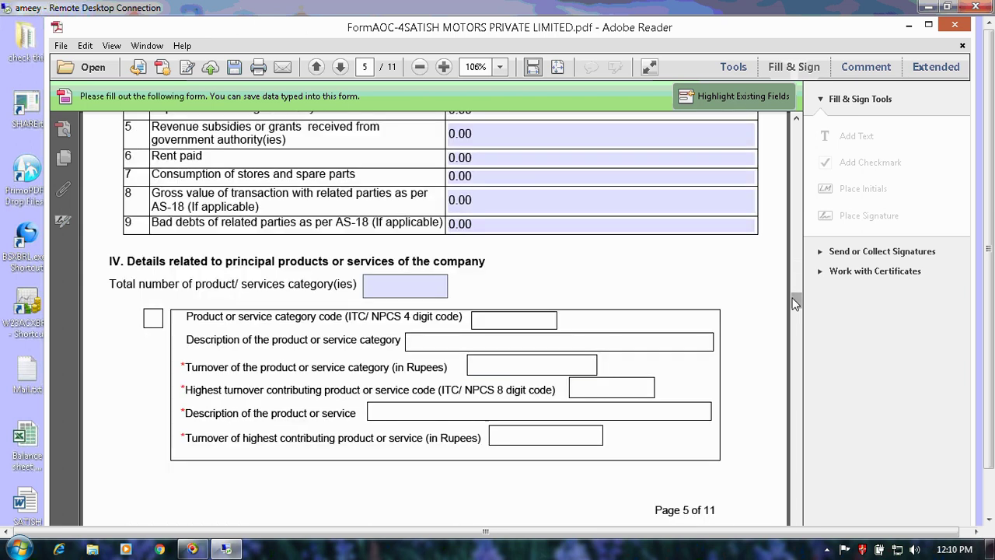
{"action": "left_click_drag", "start_coordinate": [794, 303], "coordinate": [796, 344]}
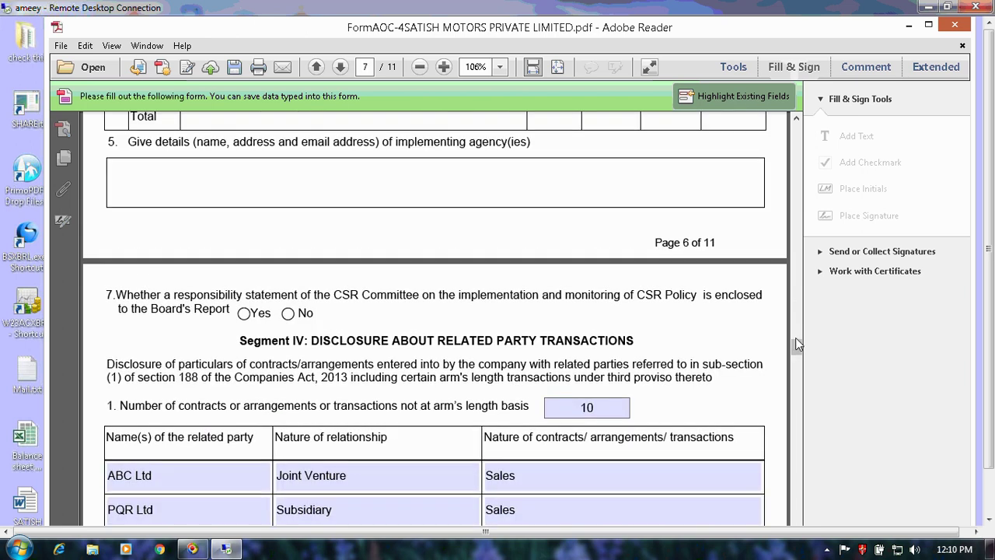
{"action": "left_click", "coordinate": [795, 382]}
{"action": "left_click", "coordinate": [796, 382]}
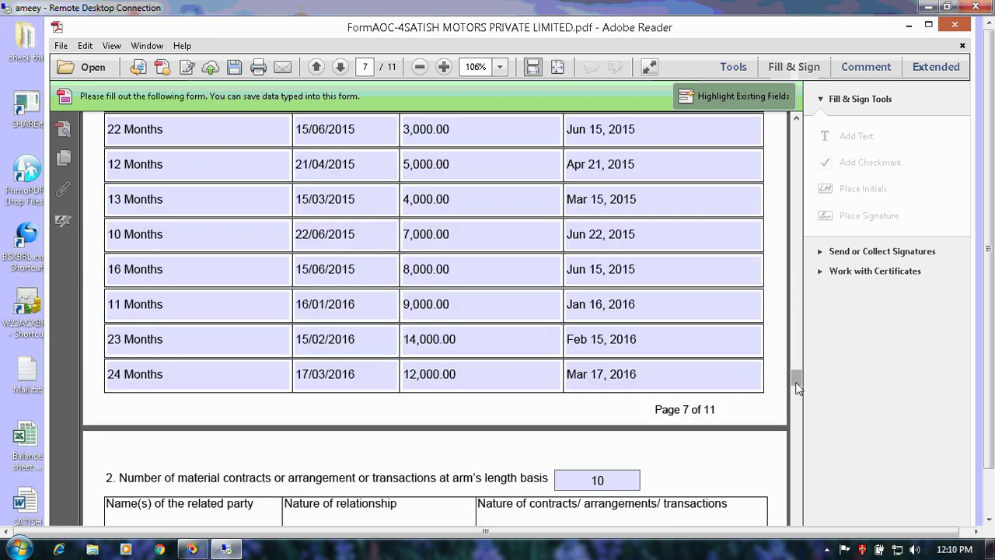
{"action": "left_click", "coordinate": [795, 382]}
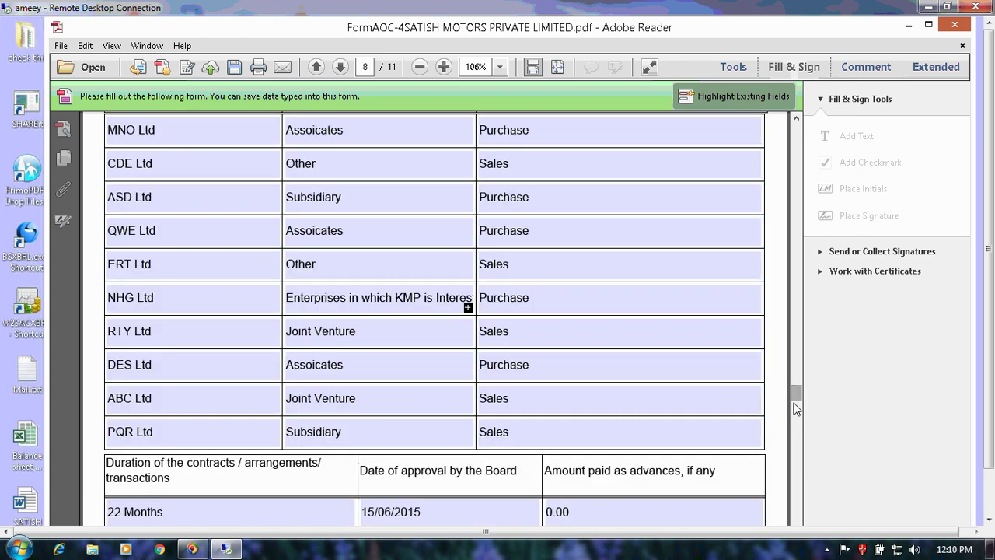
{"action": "left_click", "coordinate": [794, 438]}
{"action": "left_click", "coordinate": [795, 439]}
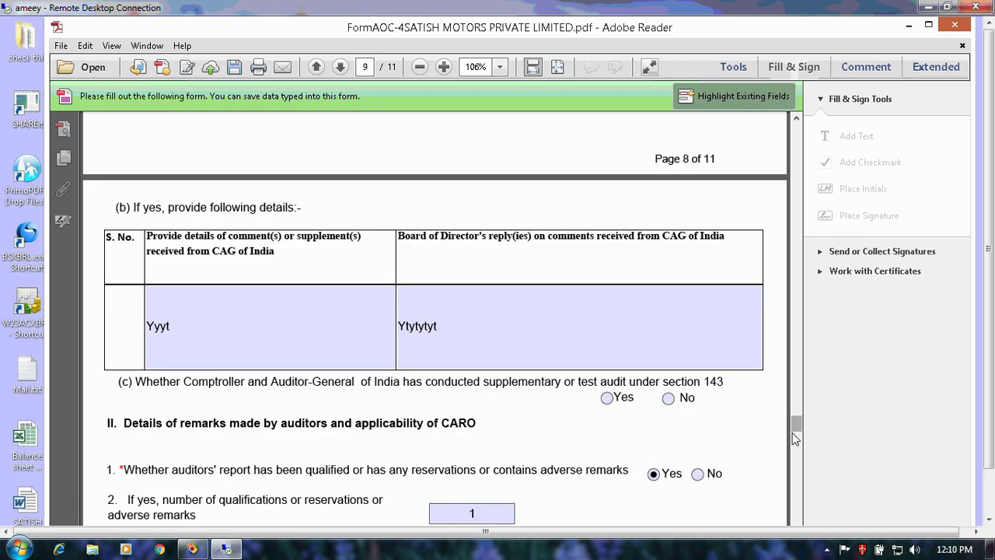
{"action": "left_click", "coordinate": [795, 439]}
{"action": "left_click", "coordinate": [795, 465]}
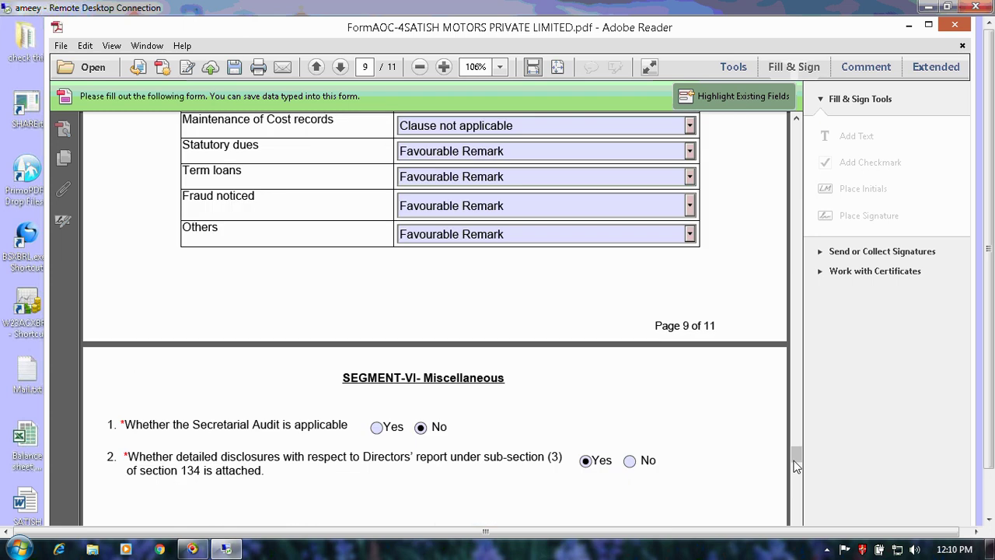
{"action": "left_click", "coordinate": [795, 464]}
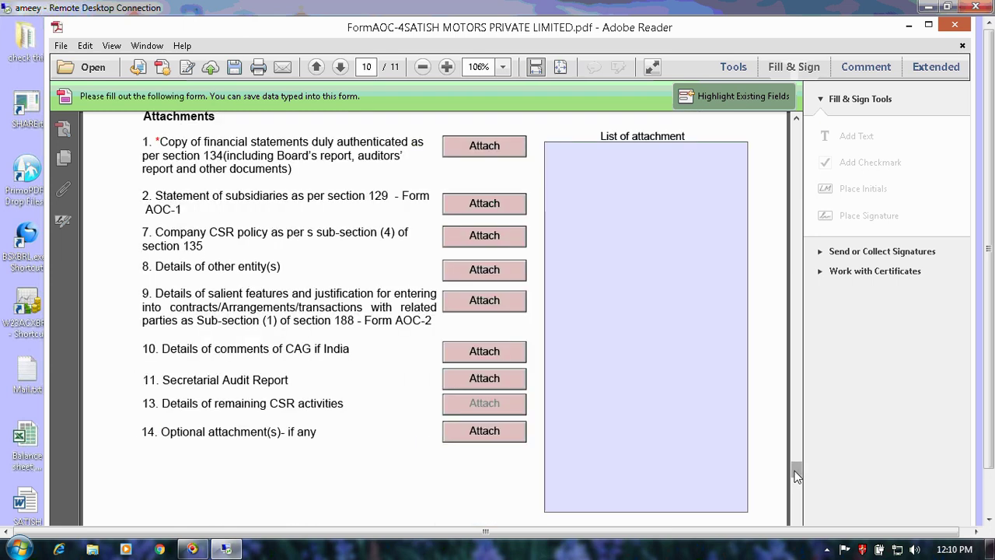
{"action": "left_click", "coordinate": [795, 440]}
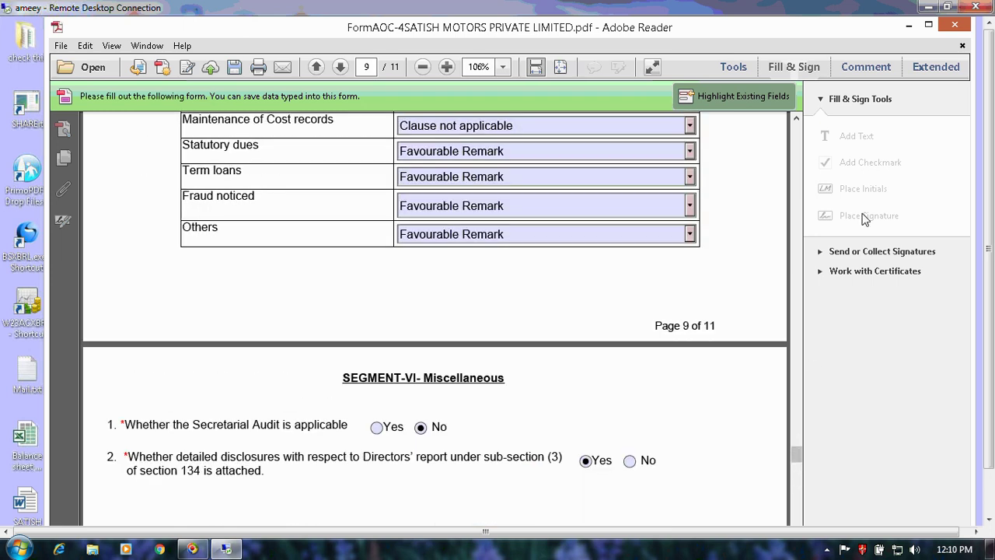
{"action": "left_click", "coordinate": [955, 27]}
{"action": "left_click", "coordinate": [596, 322]}
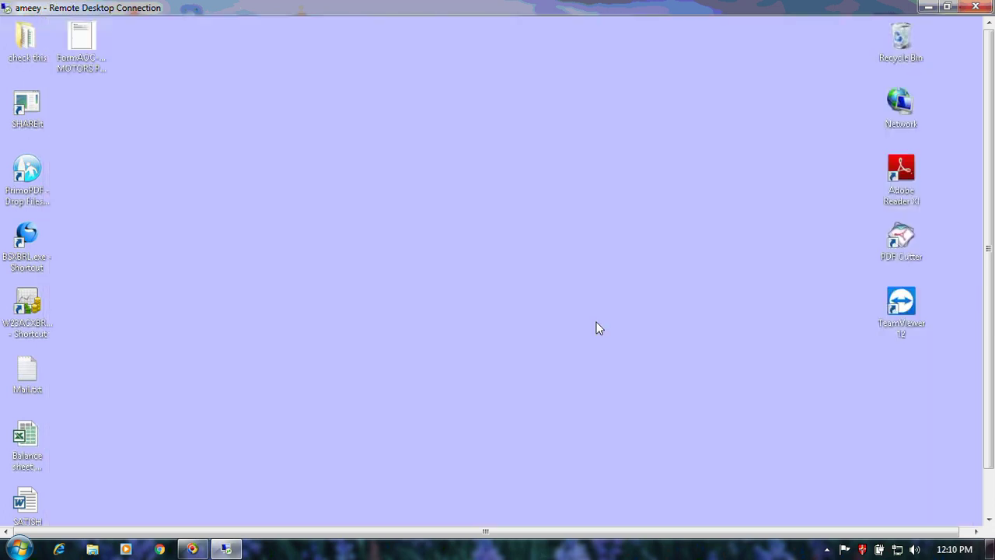
Switch back to the MCA S.M.A.R.T Pro main screen.
{"action": "left_click", "coordinate": [989, 519]}
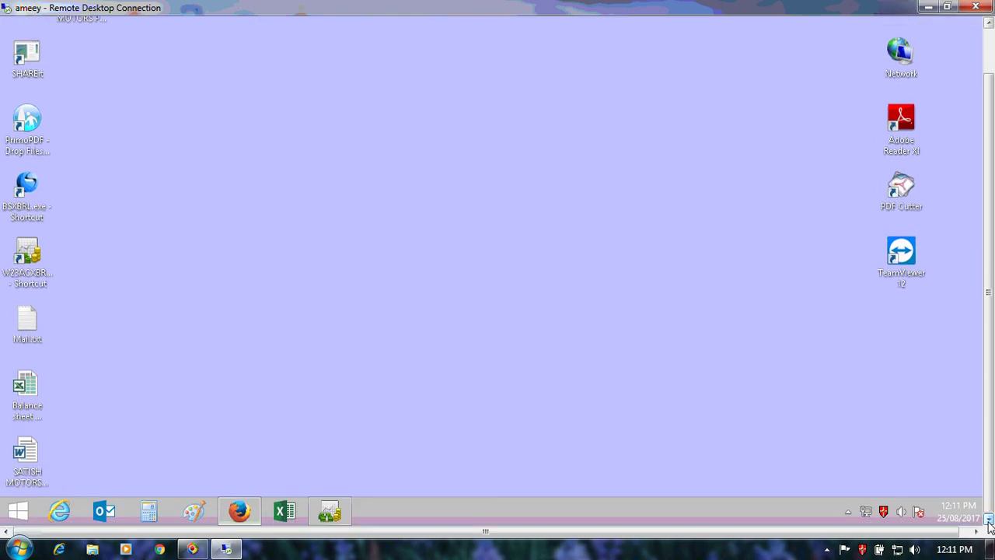
{"action": "left_click", "coordinate": [327, 513]}
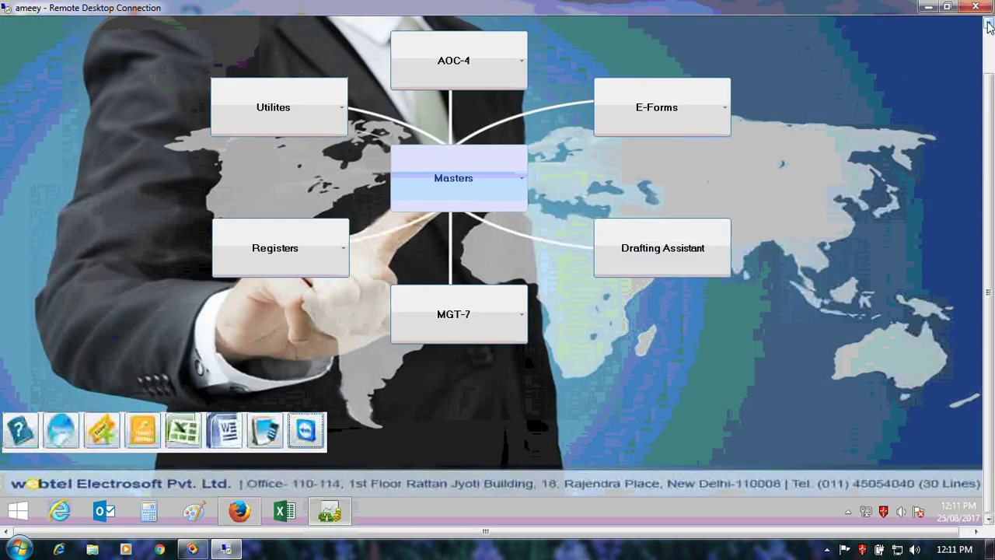
{"action": "left_click", "coordinate": [989, 24]}
{"action": "left_click", "coordinate": [989, 23]}
{"action": "left_click", "coordinate": [988, 23]}
{"action": "left_click", "coordinate": [989, 23]}
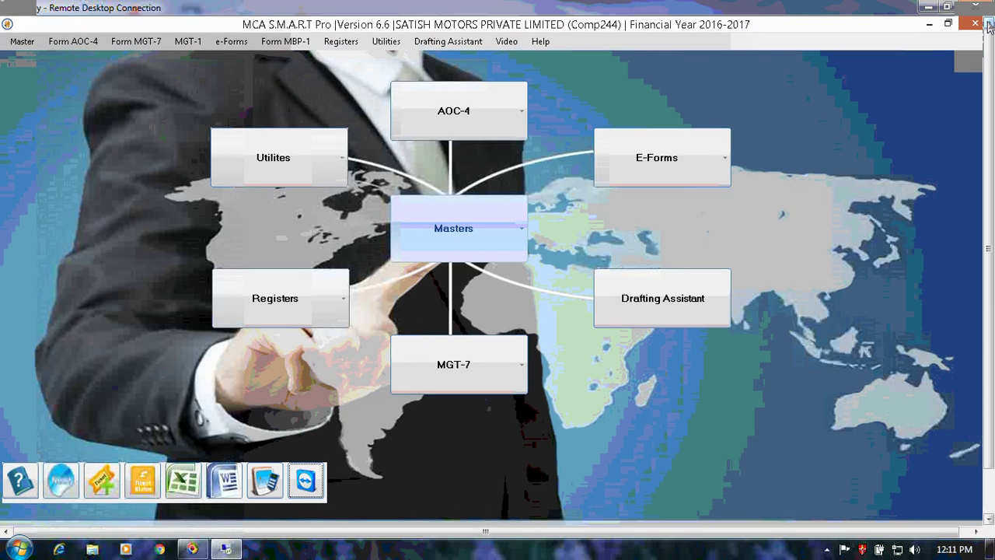